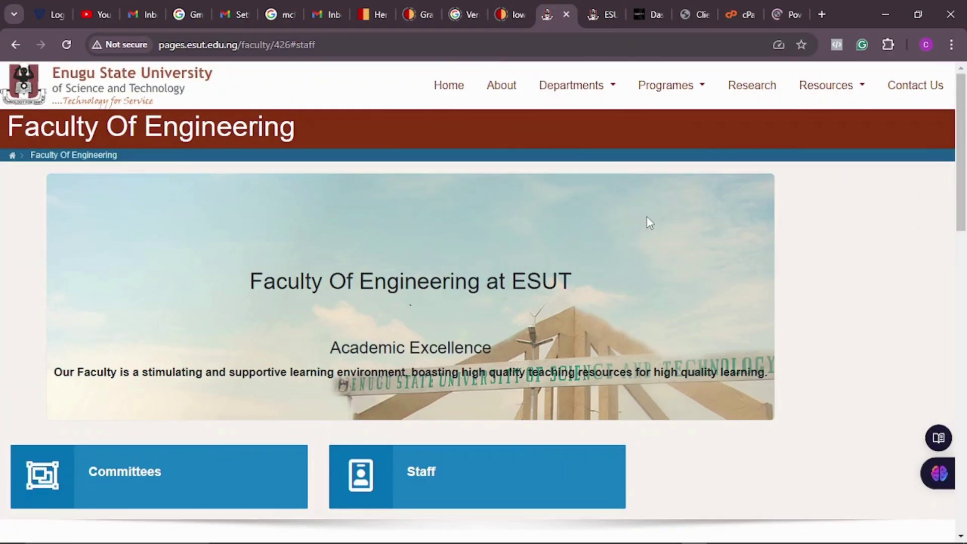
Scroll down the ESUT Faculty Of Engineering page
{"action": "scroll", "coordinate": [625, 181], "scroll_direction": "down", "scroll_amount": 5}
Switch to the Electrical And Electrical Engineering Department tab and scroll down toward its STAFF section
{"action": "scroll", "coordinate": [626, 181], "scroll_direction": "up", "scroll_amount": 5}
{"action": "left_click", "coordinate": [592, 20]}
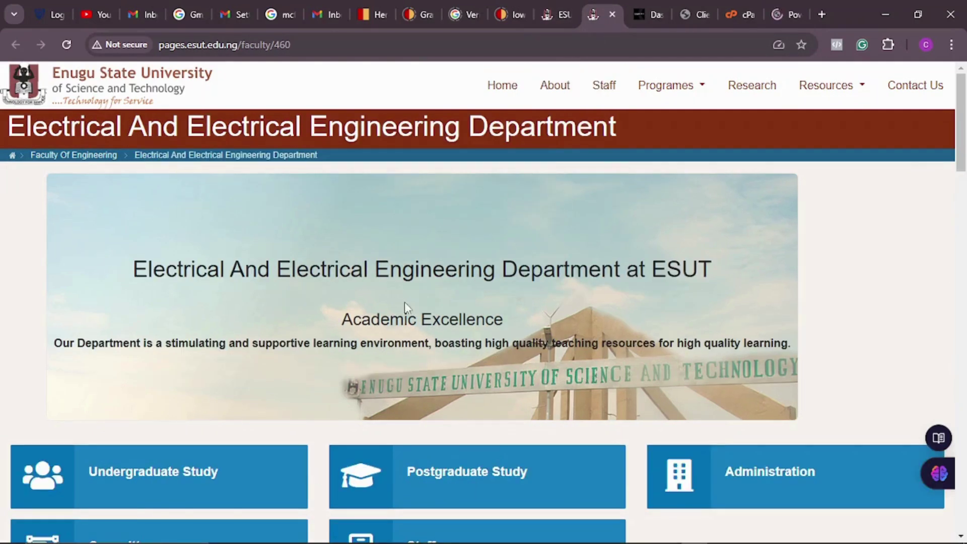
{"action": "scroll", "coordinate": [486, 286], "scroll_direction": "down", "scroll_amount": 7}
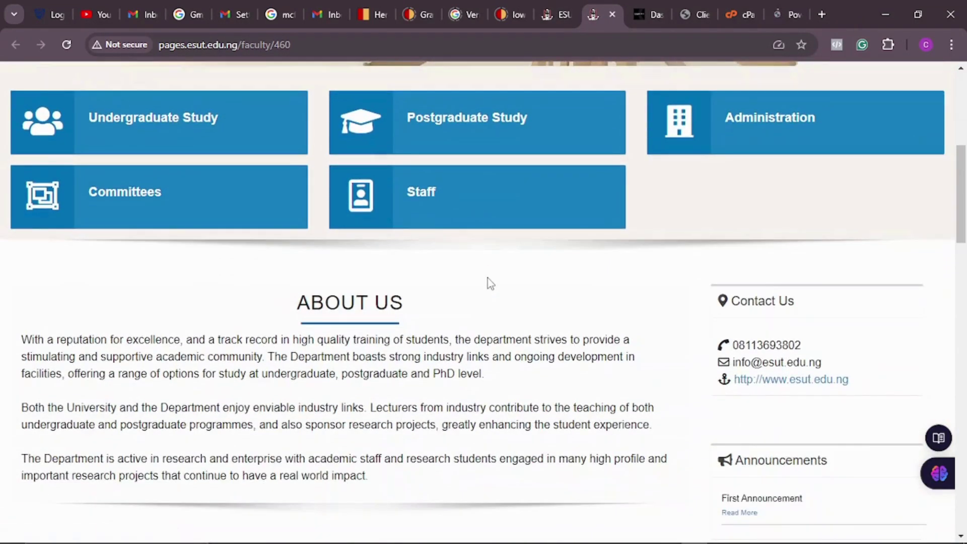
{"action": "scroll", "coordinate": [487, 278], "scroll_direction": "down", "scroll_amount": 10}
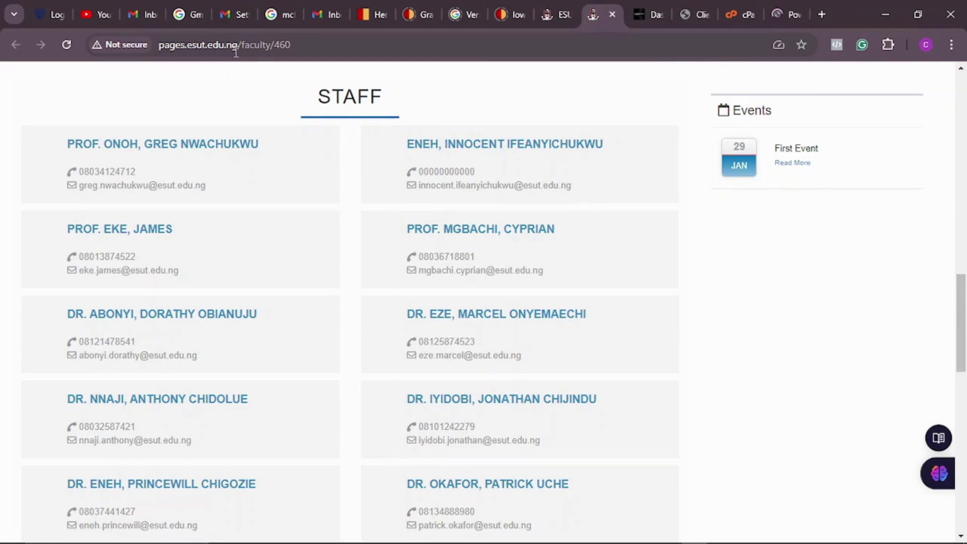
Highlight the esut.edu.ng domain in a staff email address, then go to the Power BI tab
{"action": "left_click_drag", "start_coordinate": [523, 183], "coordinate": [553, 184]}
{"action": "mouse_move", "coordinate": [422, 185]}
{"action": "left_mouse_down"}
{"action": "mouse_move", "coordinate": [440, 185]}
{"action": "mouse_move", "coordinate": [418, 185]}
{"action": "left_mouse_up"}
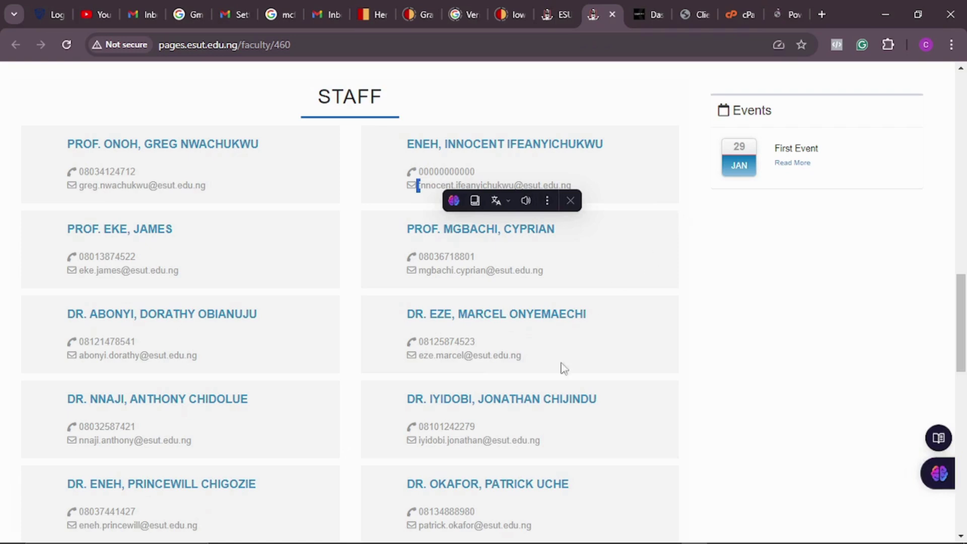
{"action": "left_click_drag", "start_coordinate": [522, 355], "coordinate": [476, 355]}
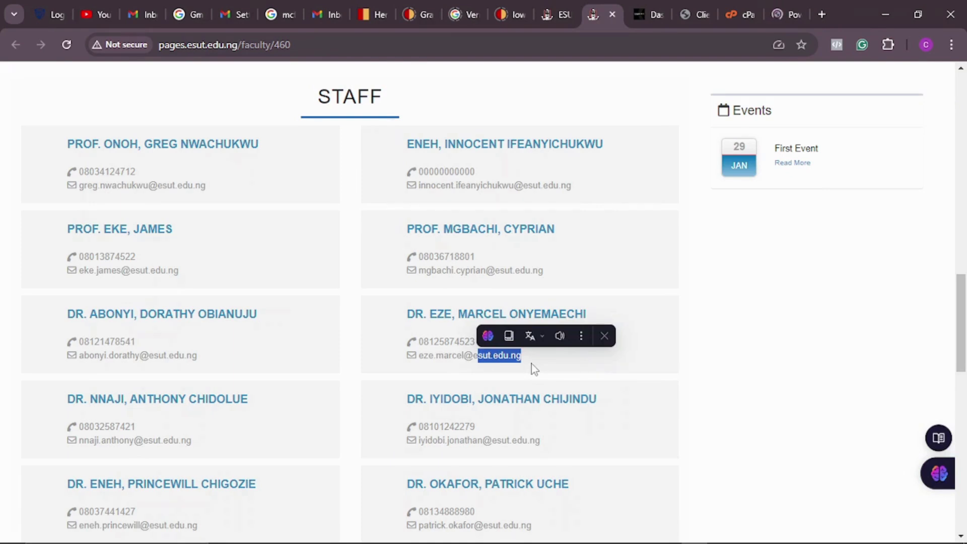
{"action": "scroll", "coordinate": [533, 364], "scroll_direction": "down", "scroll_amount": 3}
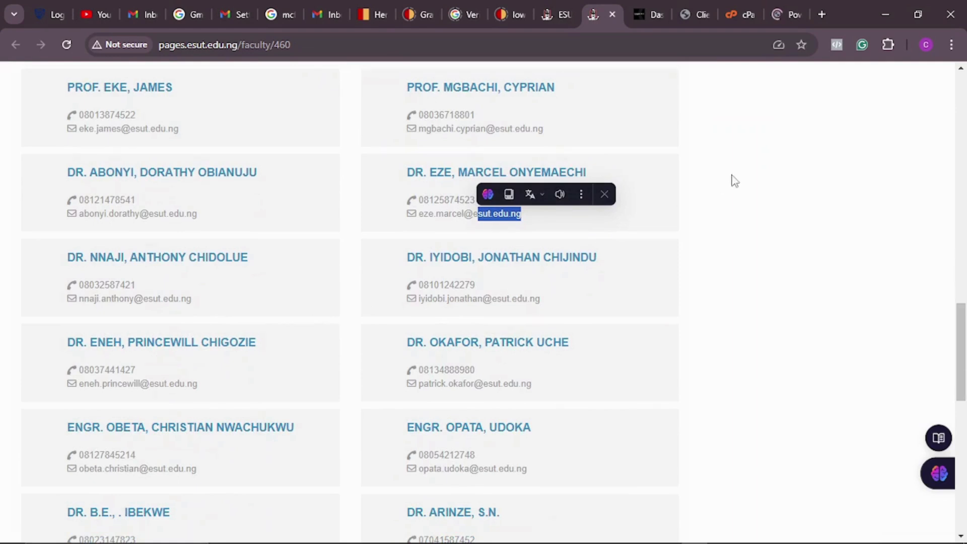
{"action": "scroll", "coordinate": [734, 182], "scroll_direction": "up", "scroll_amount": 3}
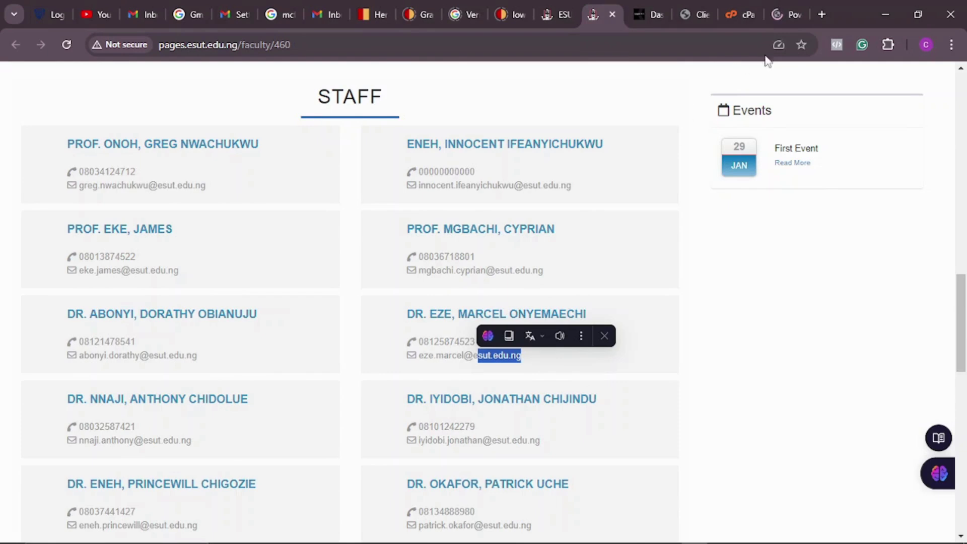
{"action": "left_click", "coordinate": [787, 14]}
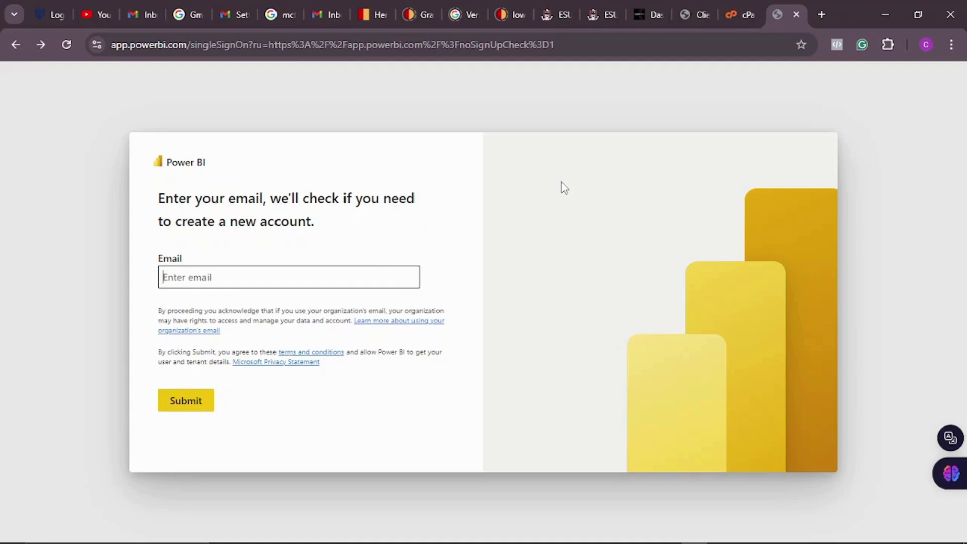
Select esut.edu.ng on the ESUT tab, then autofill and submit the saved email in Power BI
{"action": "left_click", "coordinate": [597, 14]}
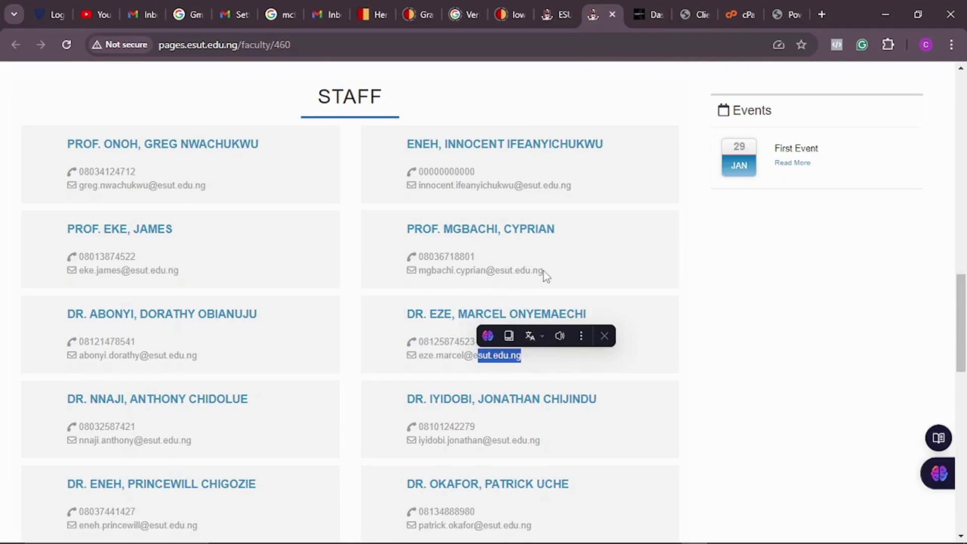
{"action": "left_click_drag", "start_coordinate": [542, 271], "coordinate": [497, 268]}
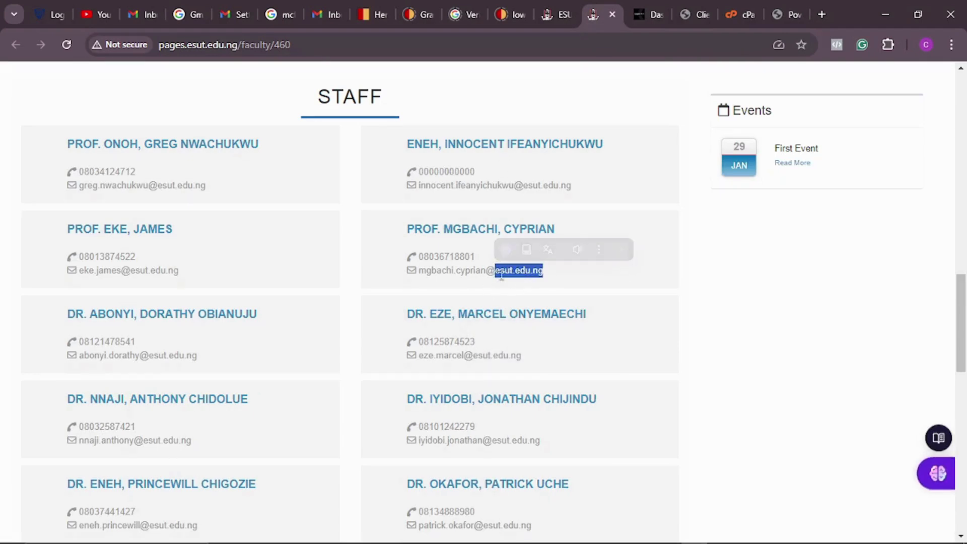
{"action": "left_click", "coordinate": [785, 14]}
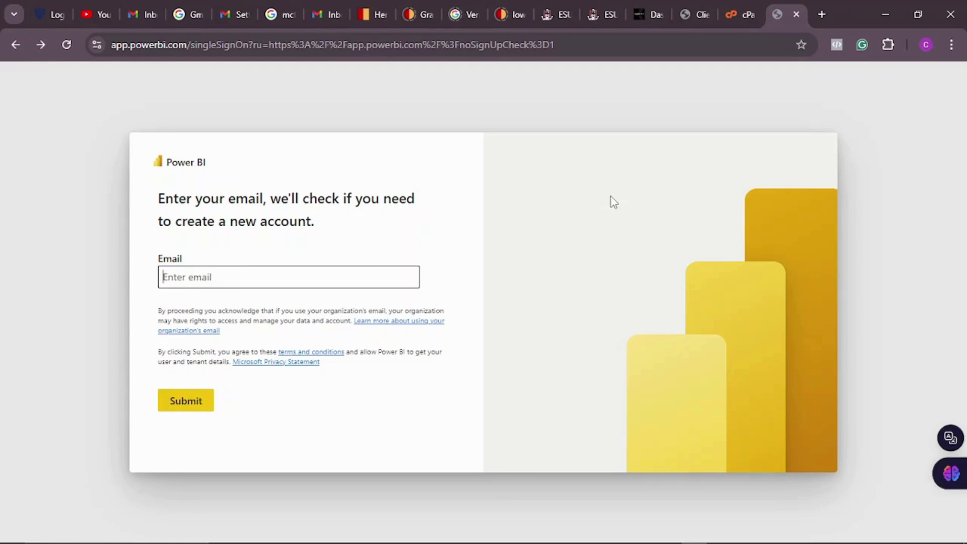
{"action": "key", "text": "Down"}
{"action": "key", "text": "Return"}
{"action": "key", "text": "Return"}
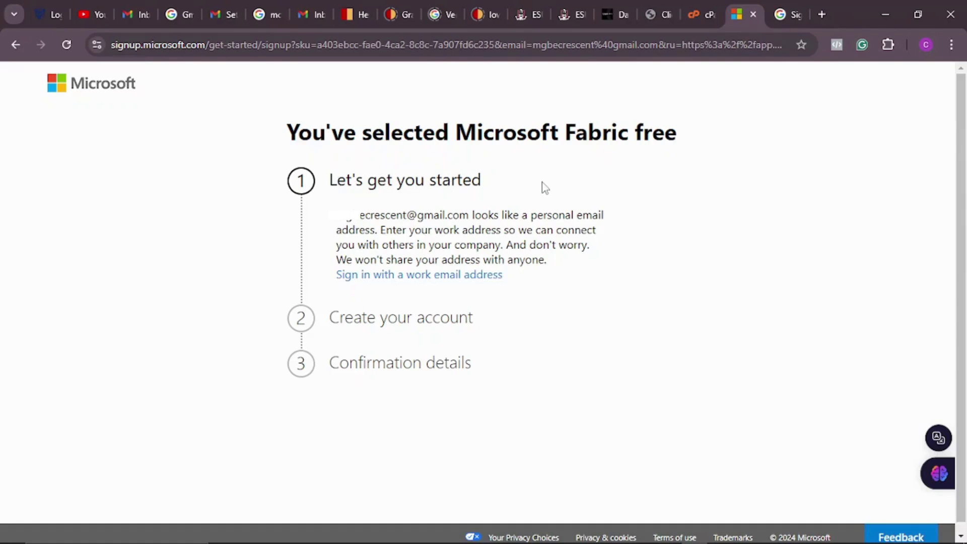
{"action": "left_click_drag", "start_coordinate": [335, 220], "coordinate": [460, 215]}
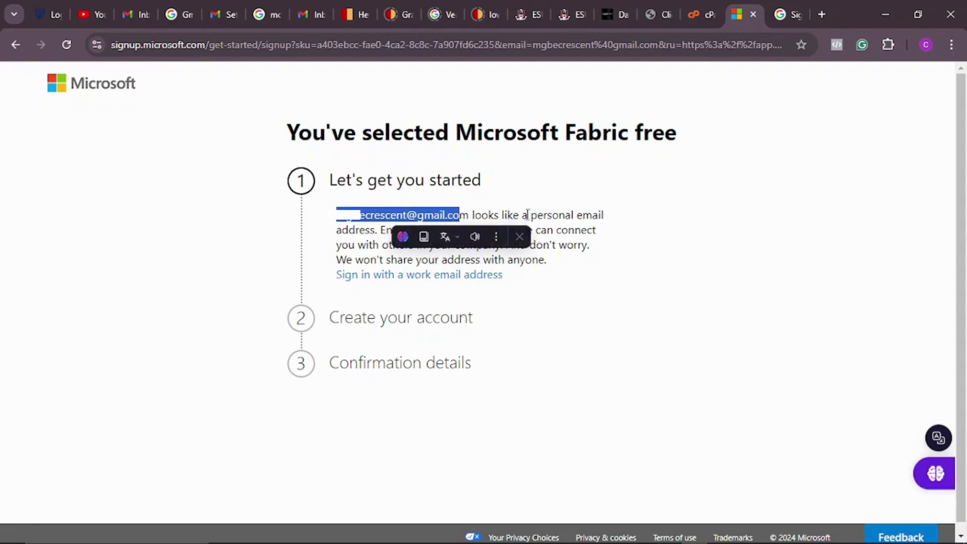
{"action": "left_click", "coordinate": [634, 225]}
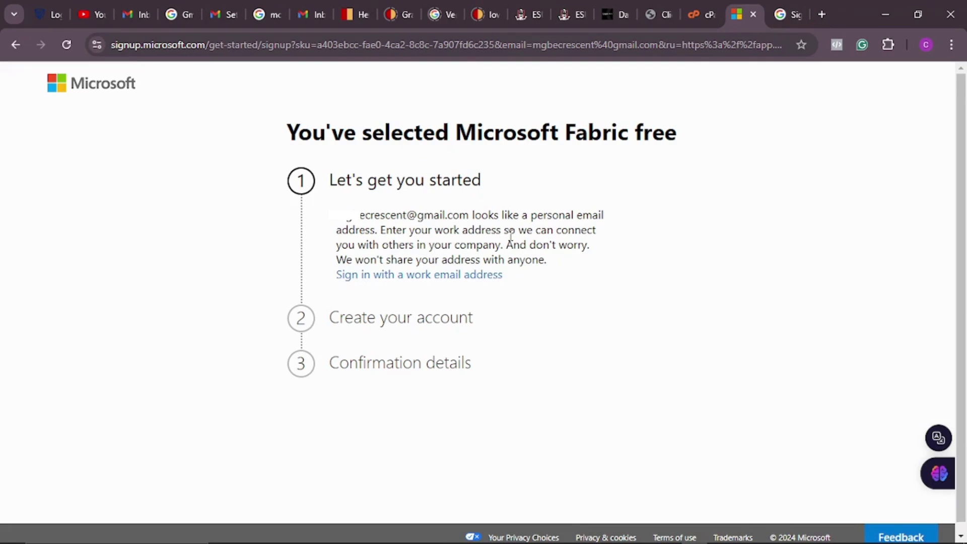
Resubmit the autofilled personal Gmail under 'Sign in with a work email address', then move to cPanel
{"action": "left_click", "coordinate": [433, 275]}
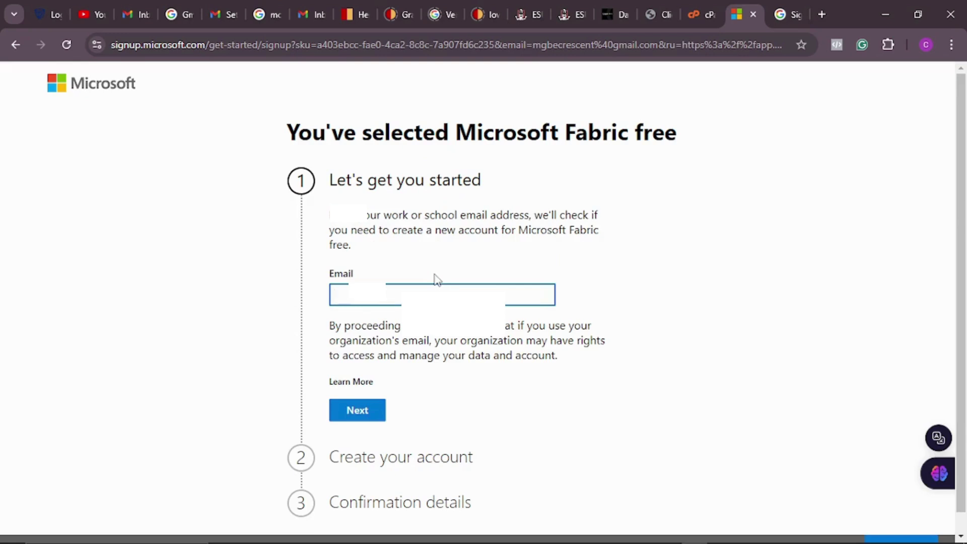
{"action": "left_click", "coordinate": [480, 288]}
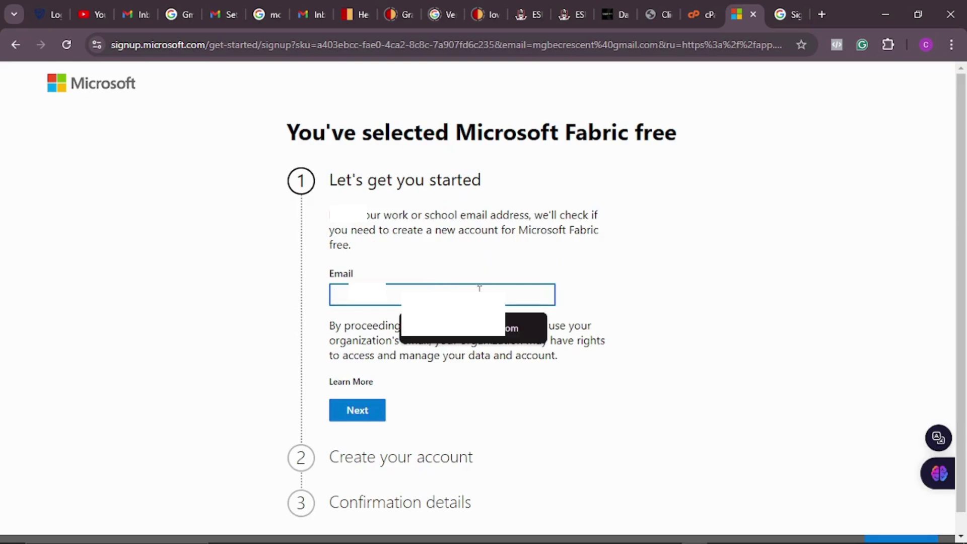
{"action": "left_click", "coordinate": [488, 332]}
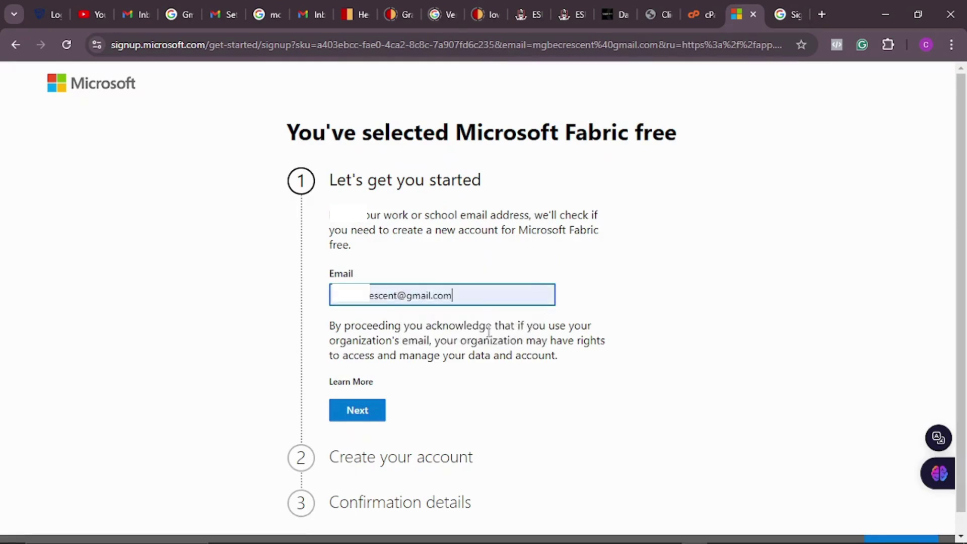
{"action": "left_click", "coordinate": [355, 415]}
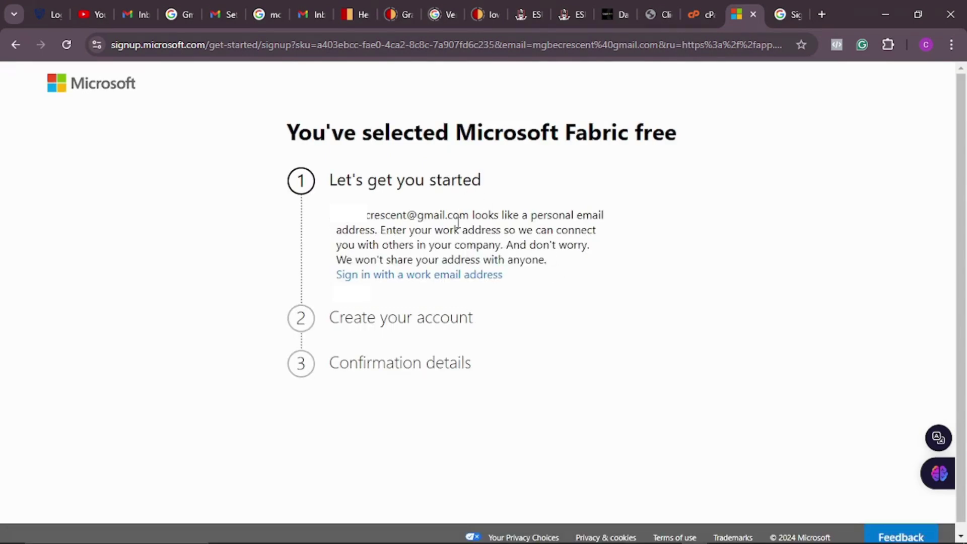
{"action": "left_click", "coordinate": [467, 275]}
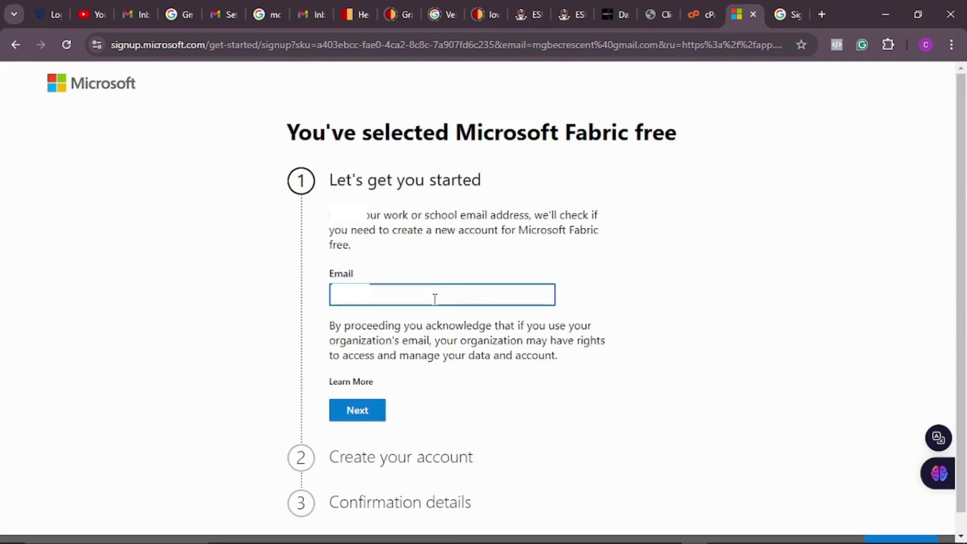
{"action": "key", "text": "ctrl+shift+Tab"}
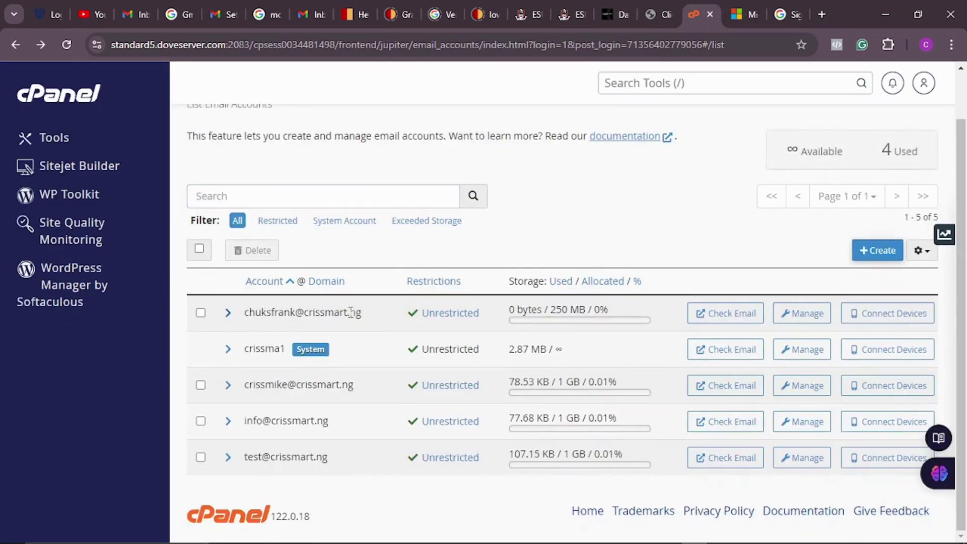
Select the first crissmart.ng account address in cPanel's Email Accounts list
{"action": "left_click_drag", "start_coordinate": [363, 313], "coordinate": [243, 313]}
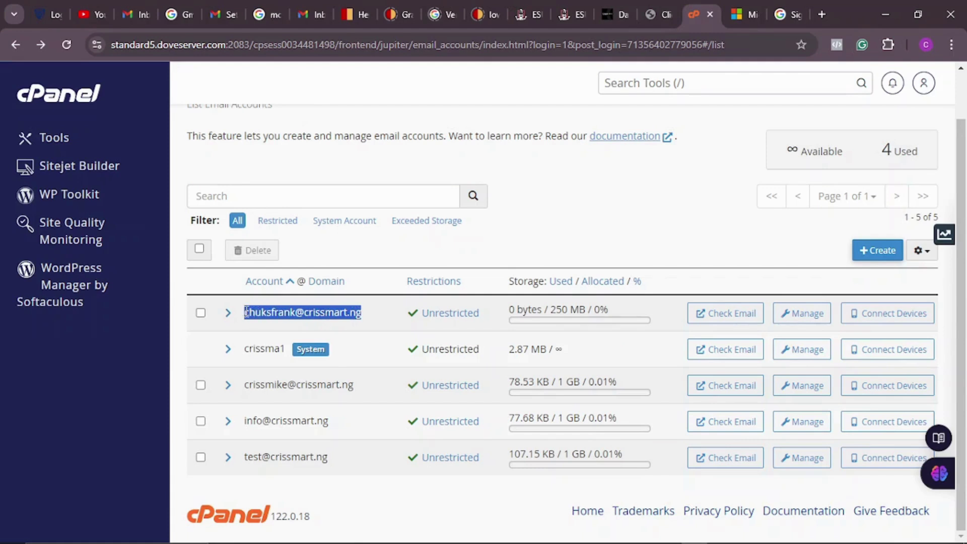
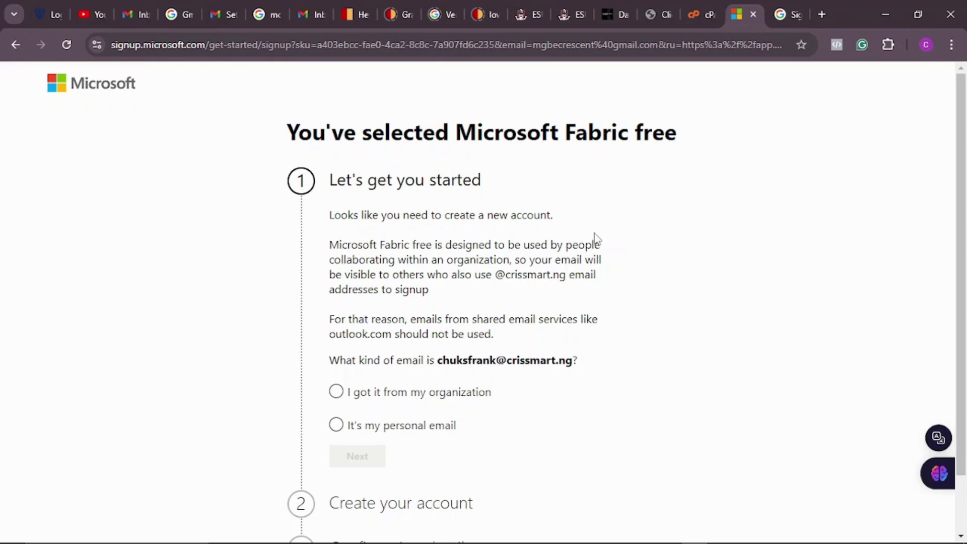
Switch to the university staff directory tab in Chrome
{"action": "left_click", "coordinate": [567, 11]}
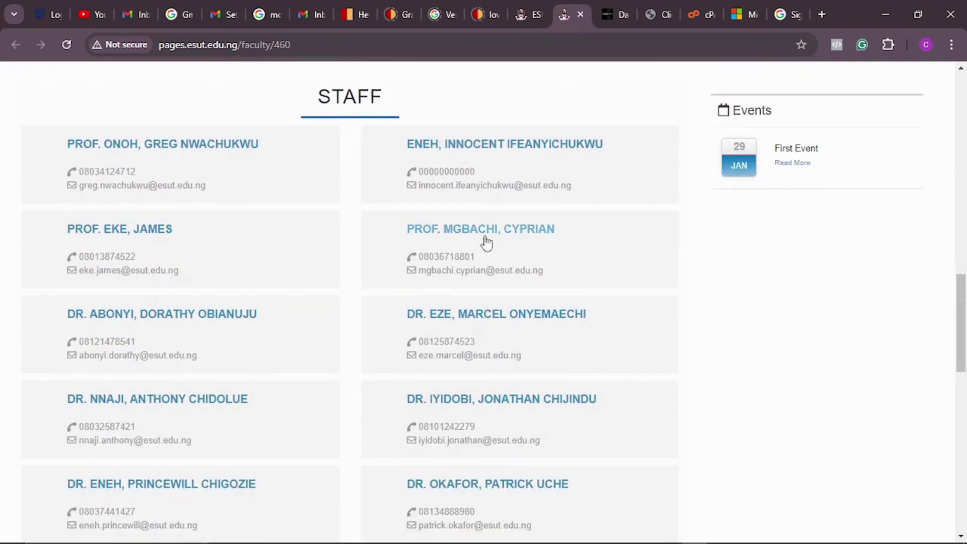
Check the esut.edu.ng domain in a staff email, then return to the Fabric signup tab
{"action": "left_click_drag", "start_coordinate": [544, 271], "coordinate": [495, 270]}
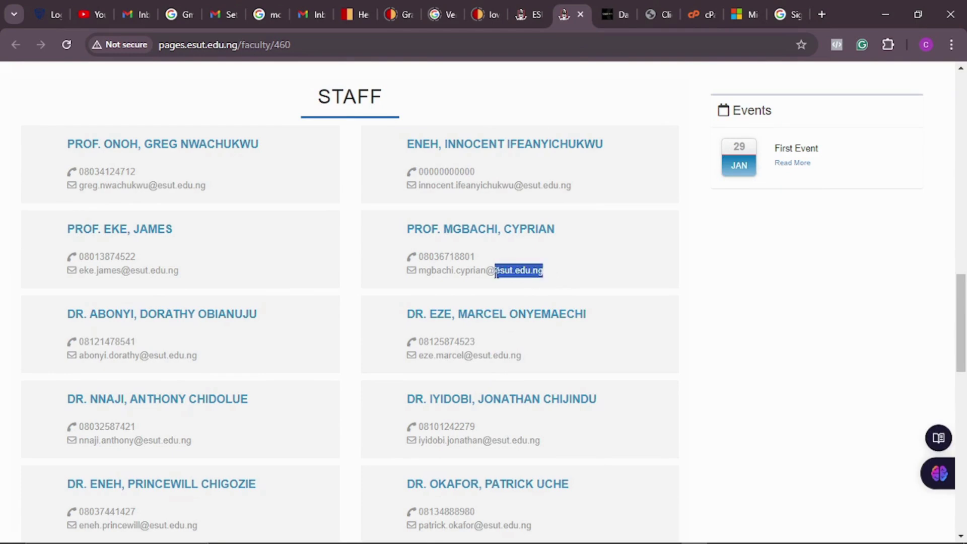
{"action": "left_click", "coordinate": [600, 277]}
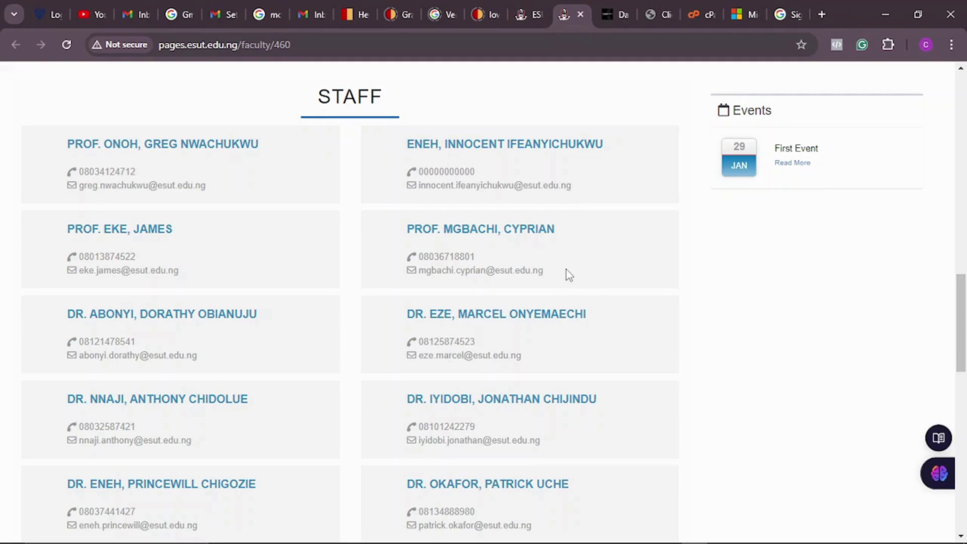
{"action": "key", "text": "ctrl+Tab"}
{"action": "key", "text": "ctrl+Tab"}
{"action": "key", "text": "ctrl+Tab"}
{"action": "key", "text": "ctrl+Tab"}
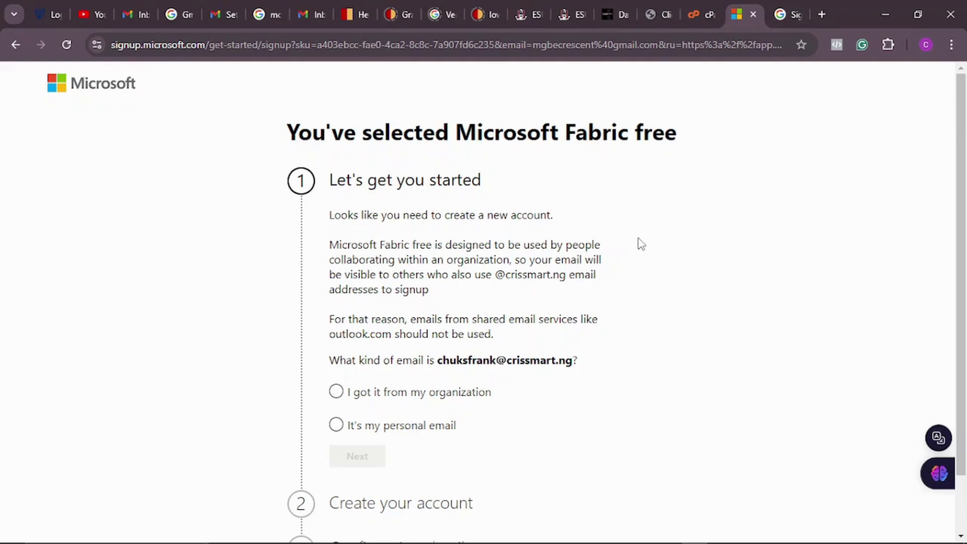
{"action": "scroll", "coordinate": [528, 280], "scroll_direction": "down", "scroll_amount": 2}
{"action": "left_click", "coordinate": [349, 325]}
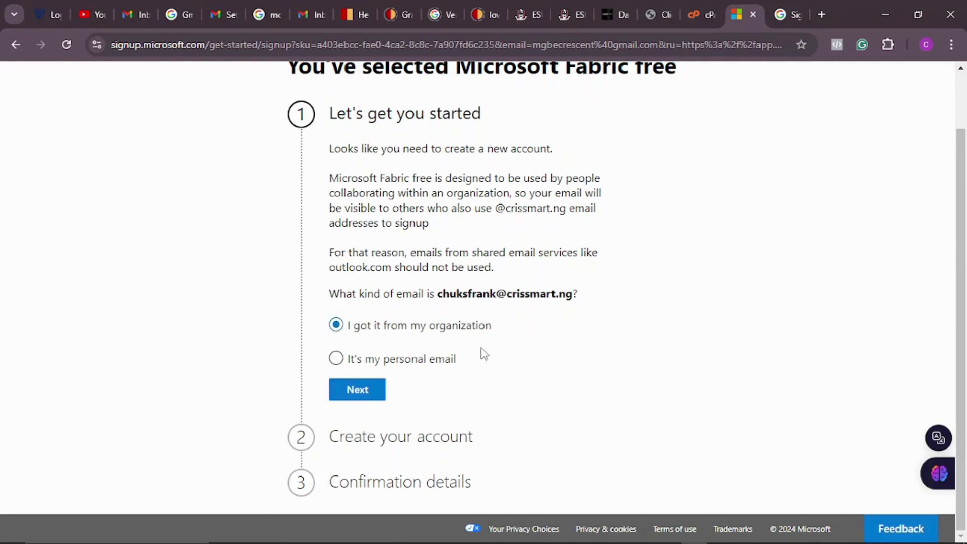
{"action": "left_click", "coordinate": [361, 395]}
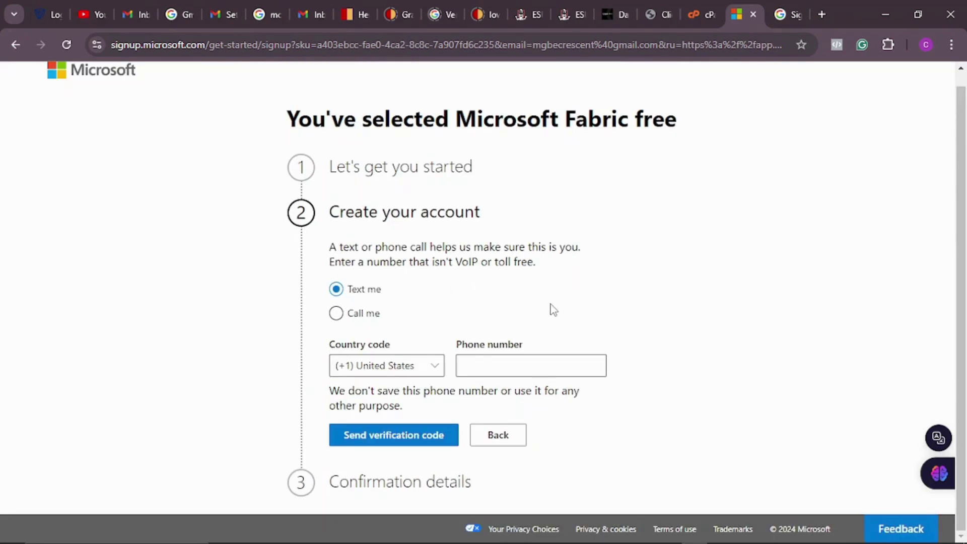
{"action": "left_click", "coordinate": [432, 364]}
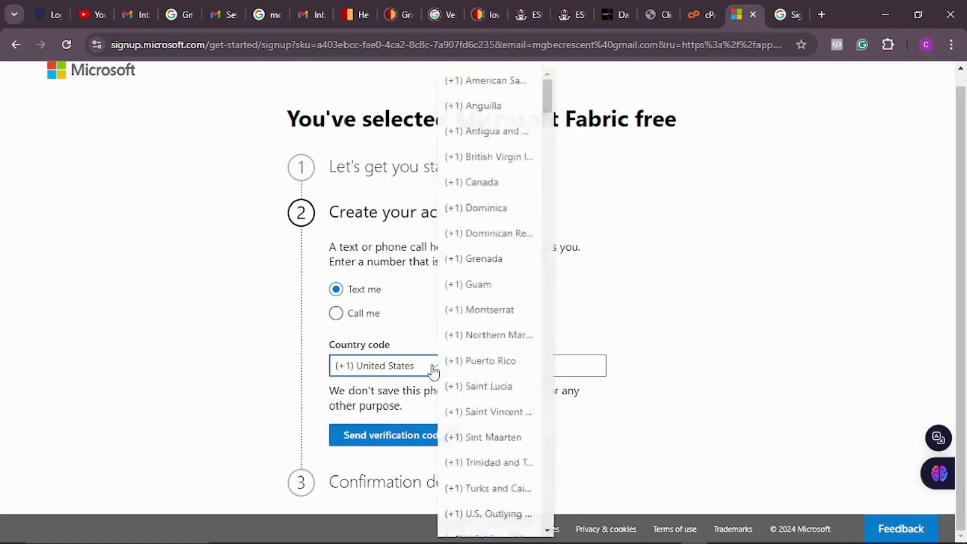
{"action": "scroll", "coordinate": [510, 190], "scroll_direction": "up", "scroll_amount": 2}
{"action": "scroll", "coordinate": [509, 191], "scroll_direction": "down", "scroll_amount": 8}
{"action": "scroll", "coordinate": [509, 191], "scroll_direction": "up", "scroll_amount": 4}
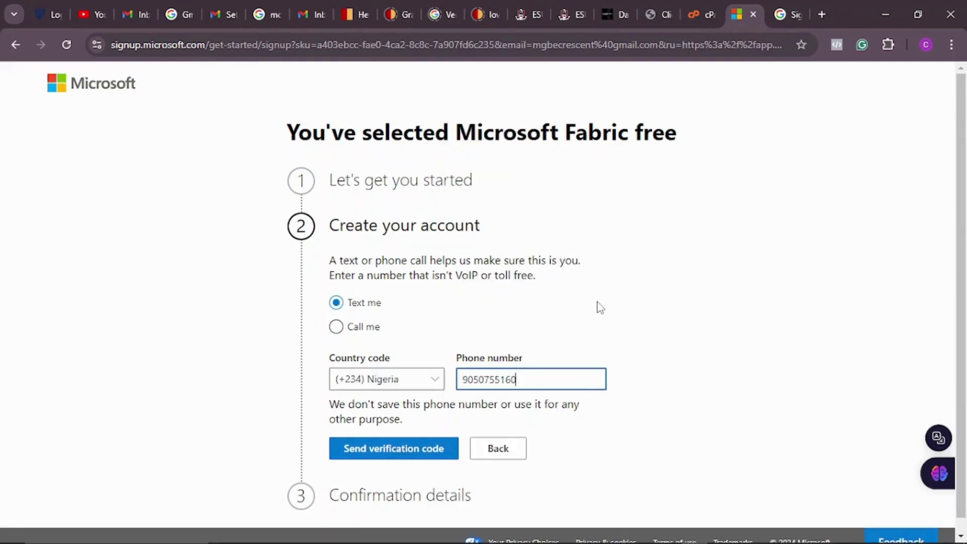
Get a verification code by text message, enter it, and verify the phone
{"action": "left_click", "coordinate": [430, 443]}
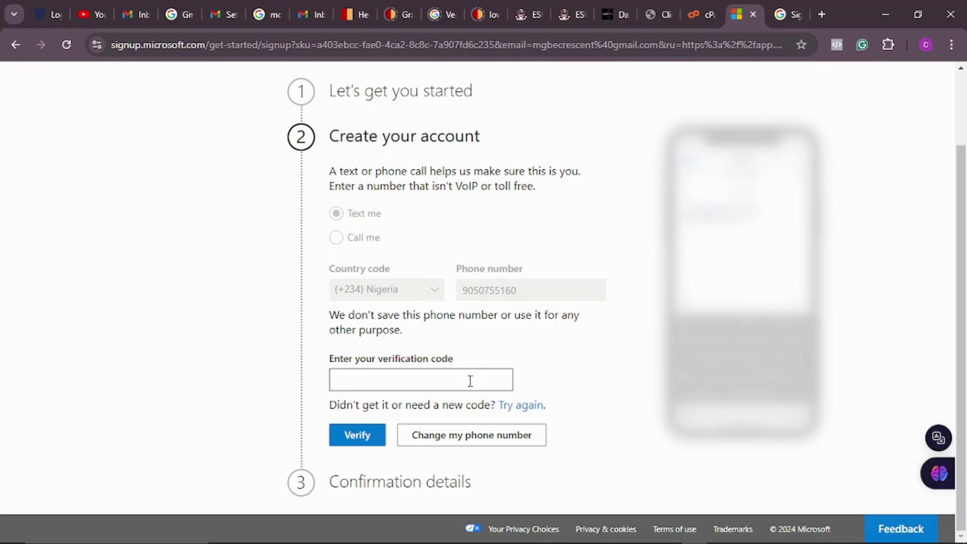
{"action": "left_click", "coordinate": [470, 380]}
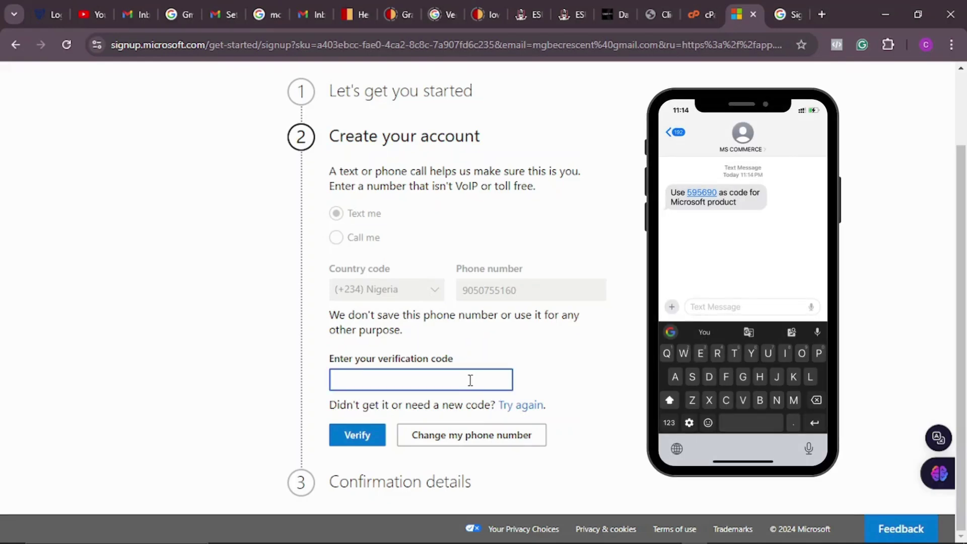
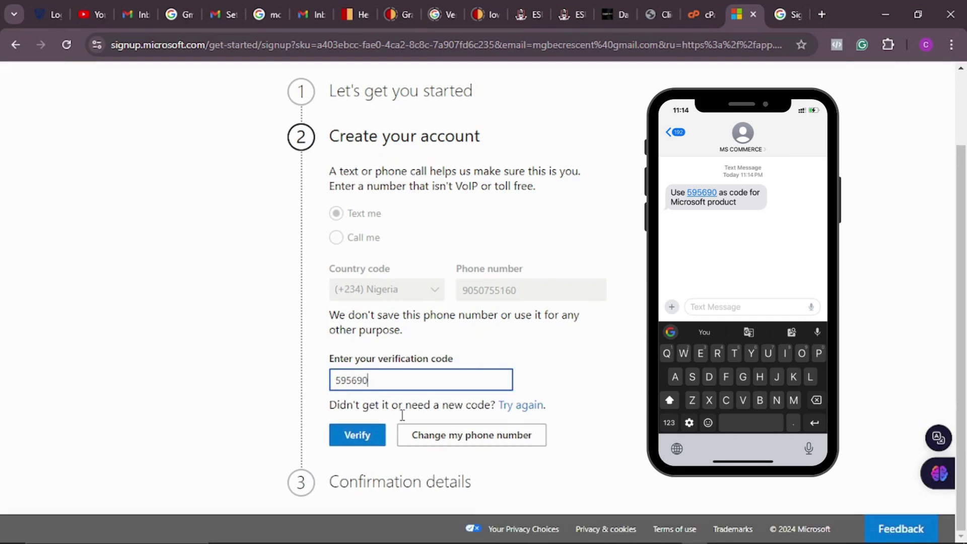
{"action": "left_click", "coordinate": [358, 436]}
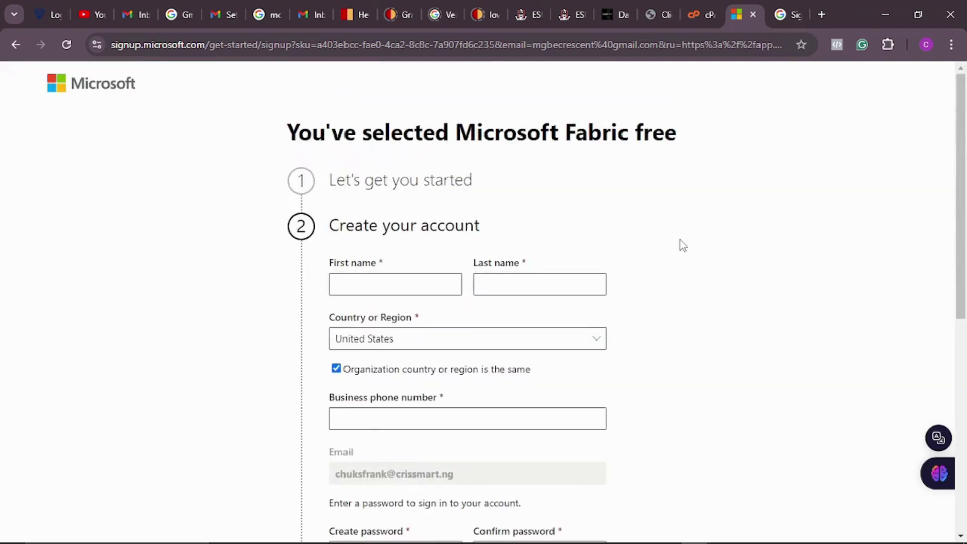
Autofill name and phone from saved contact details and set country to Nigeria
{"action": "left_click", "coordinate": [413, 292]}
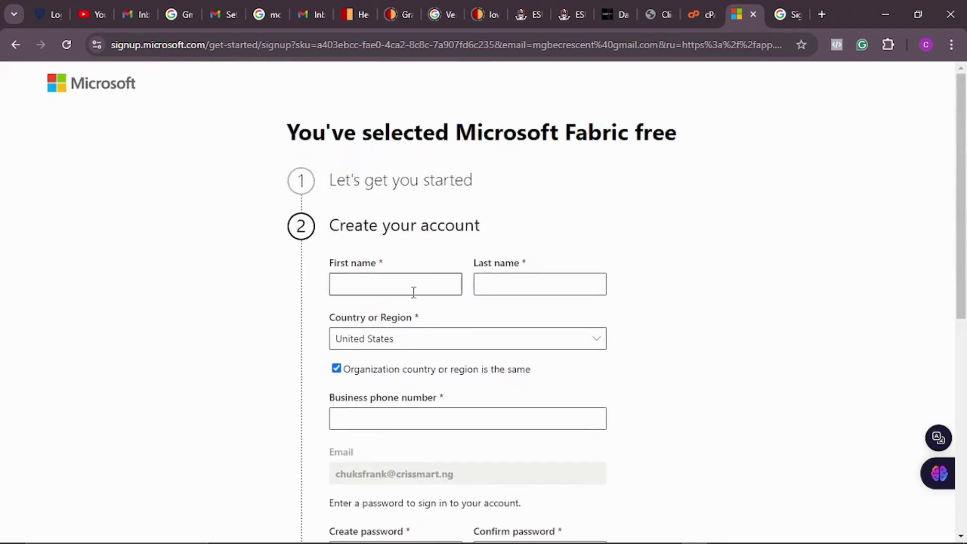
{"action": "left_click", "coordinate": [413, 292]}
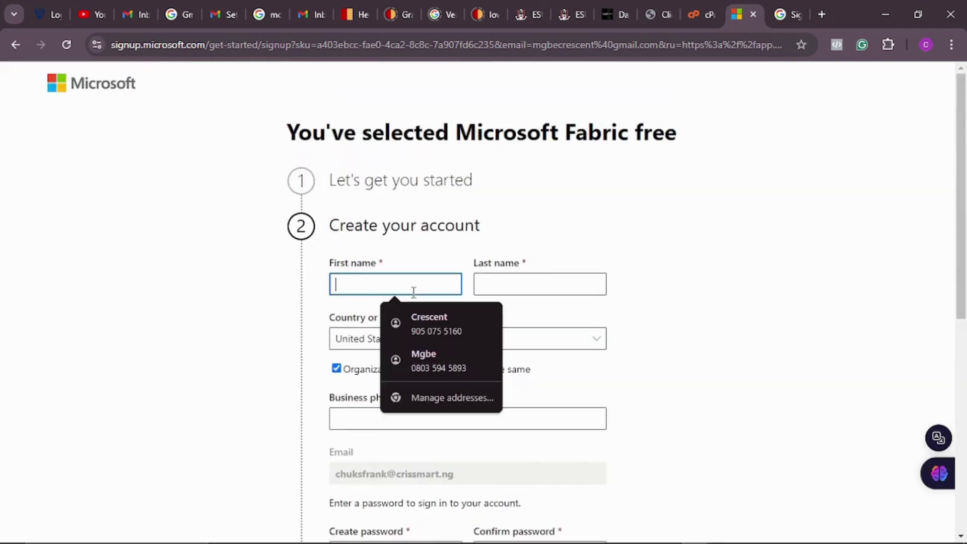
{"action": "left_click", "coordinate": [419, 317]}
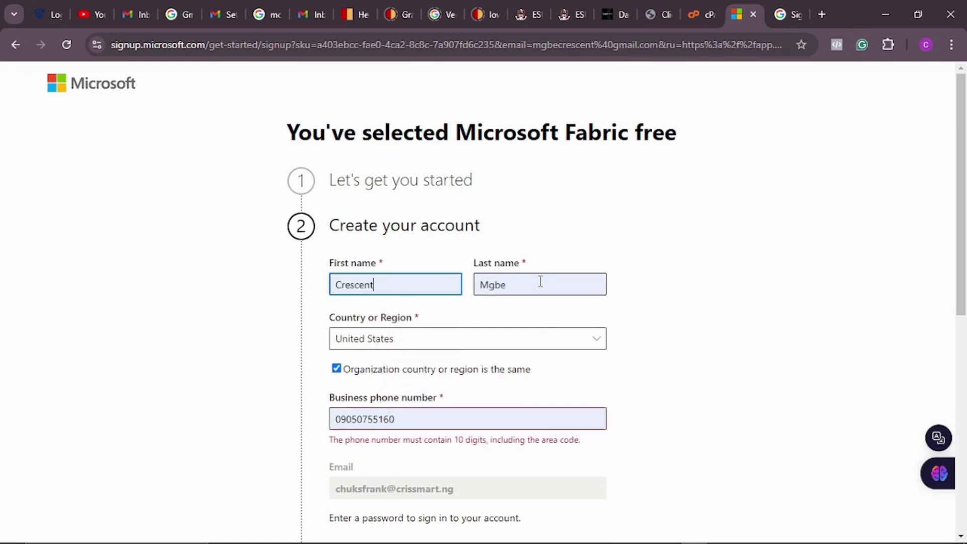
{"action": "left_click", "coordinate": [587, 344]}
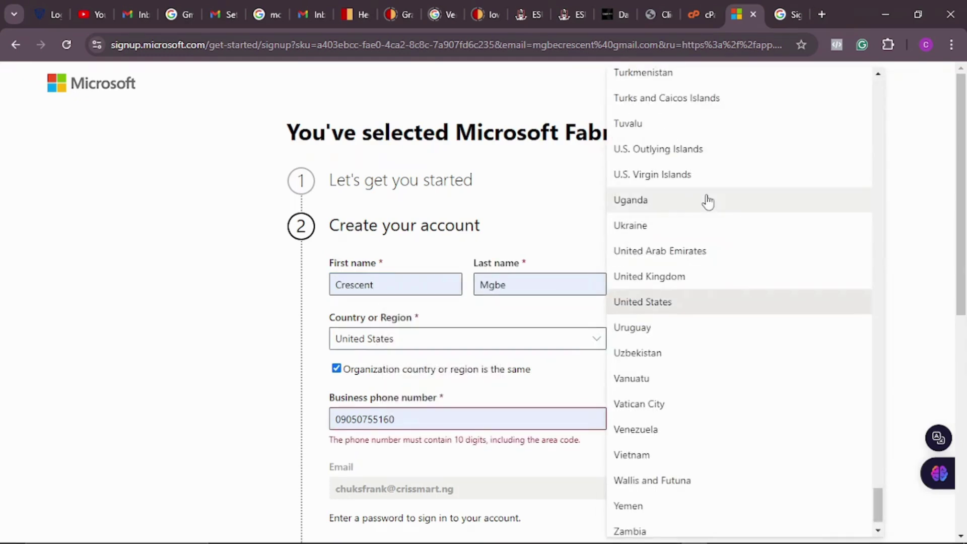
{"action": "scroll", "coordinate": [702, 226], "scroll_direction": "up", "scroll_amount": 20}
{"action": "scroll", "coordinate": [698, 302], "scroll_direction": "down", "scroll_amount": 3}
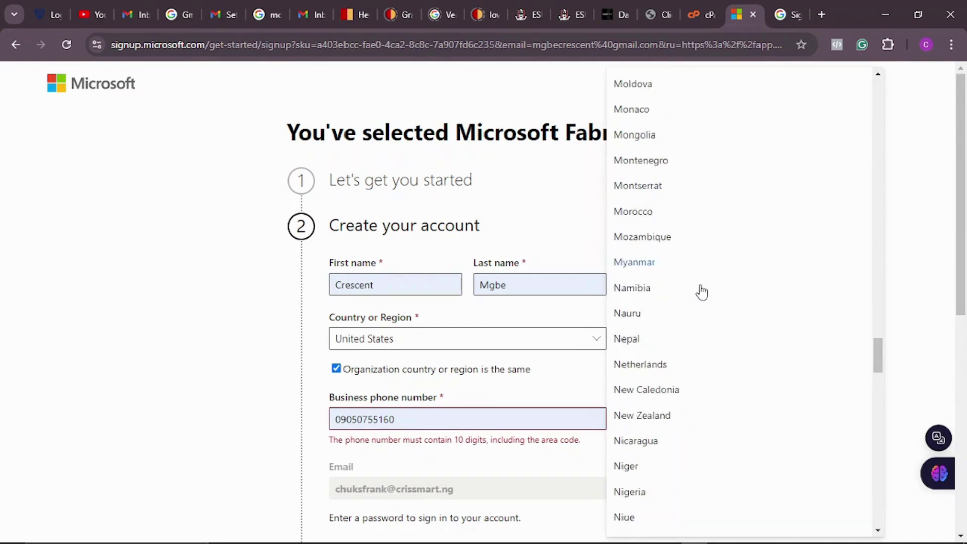
{"action": "left_click", "coordinate": [665, 408]}
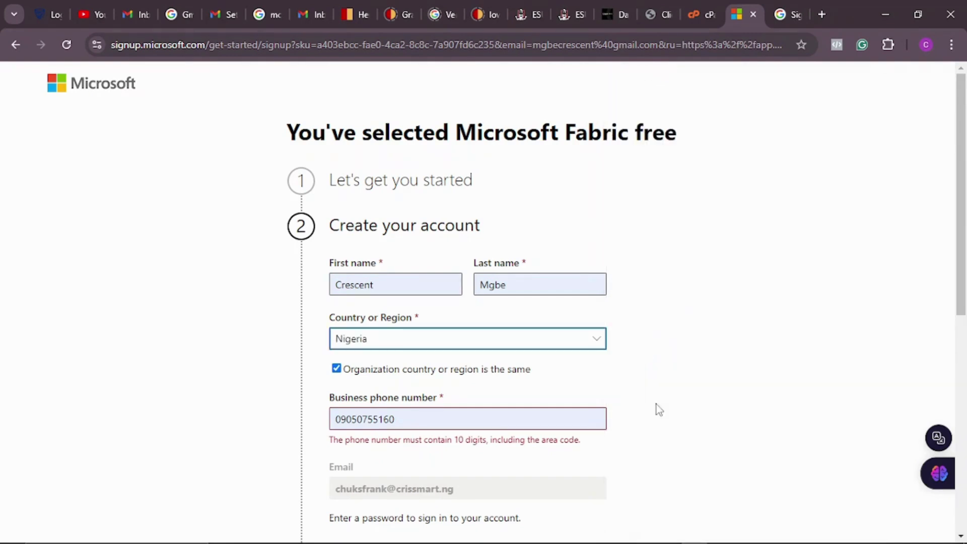
Remove the leading 0 from the business phone number
{"action": "scroll", "coordinate": [689, 262], "scroll_direction": "down", "scroll_amount": 3}
{"action": "left_click", "coordinate": [338, 277]}
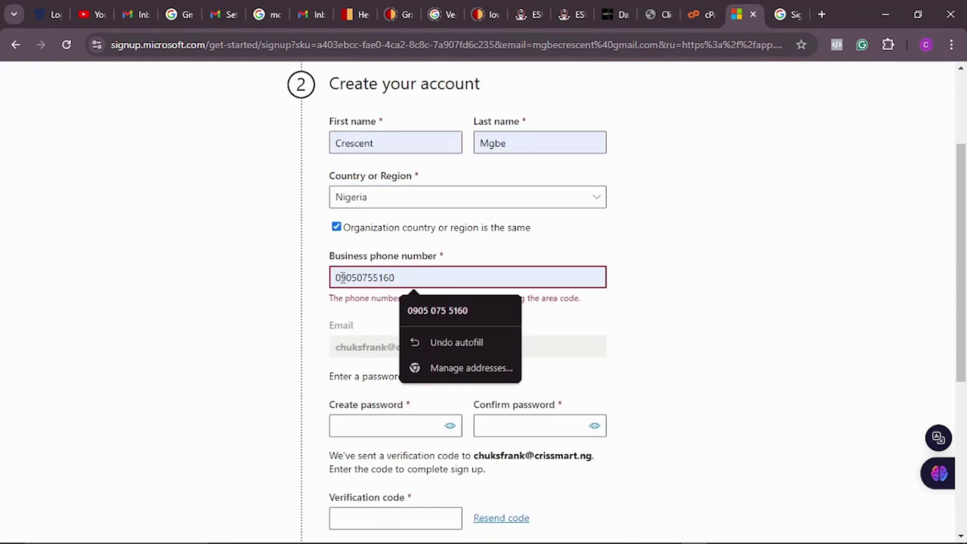
{"action": "key", "text": "BackSpace"}
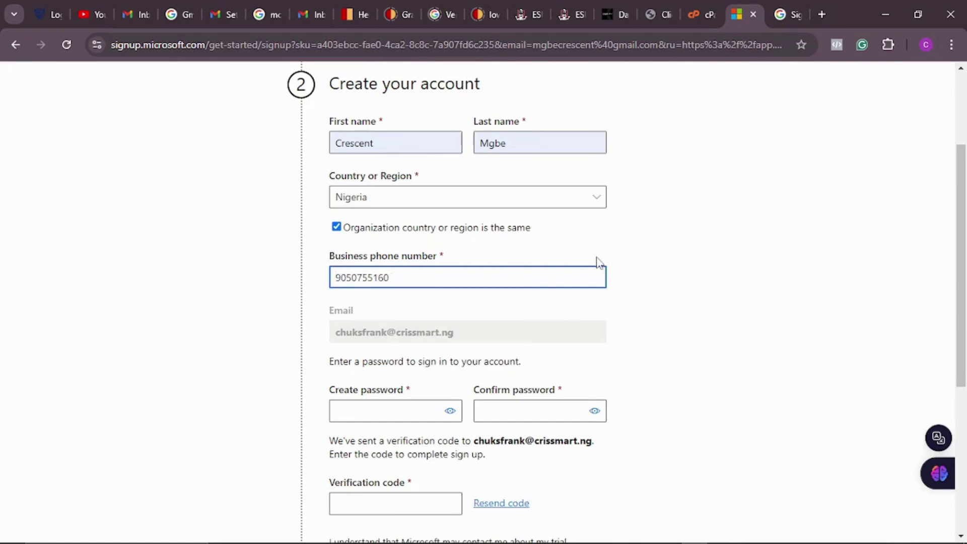
{"action": "left_click", "coordinate": [390, 281]}
{"action": "left_click", "coordinate": [336, 277]}
{"action": "scroll", "coordinate": [609, 254], "scroll_direction": "down", "scroll_amount": 1}
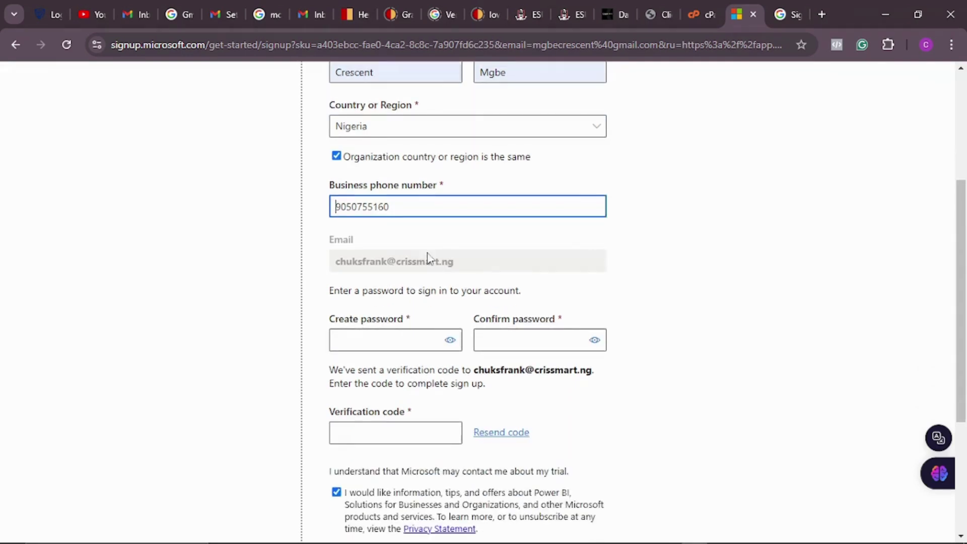
{"action": "scroll", "coordinate": [619, 251], "scroll_direction": "down", "scroll_amount": 1}
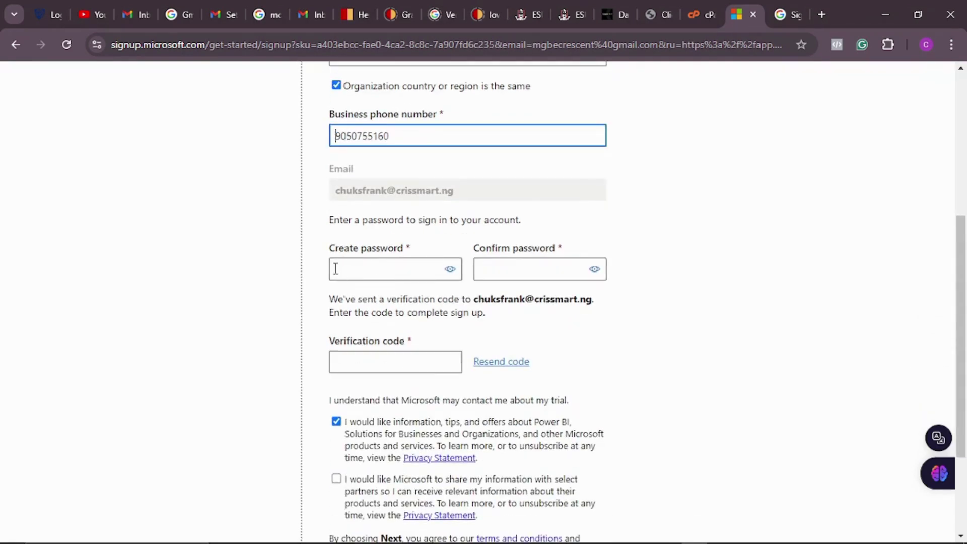
Enter and confirm the account password, then switch to the Gmail inbox
{"action": "left_click", "coordinate": [378, 270]}
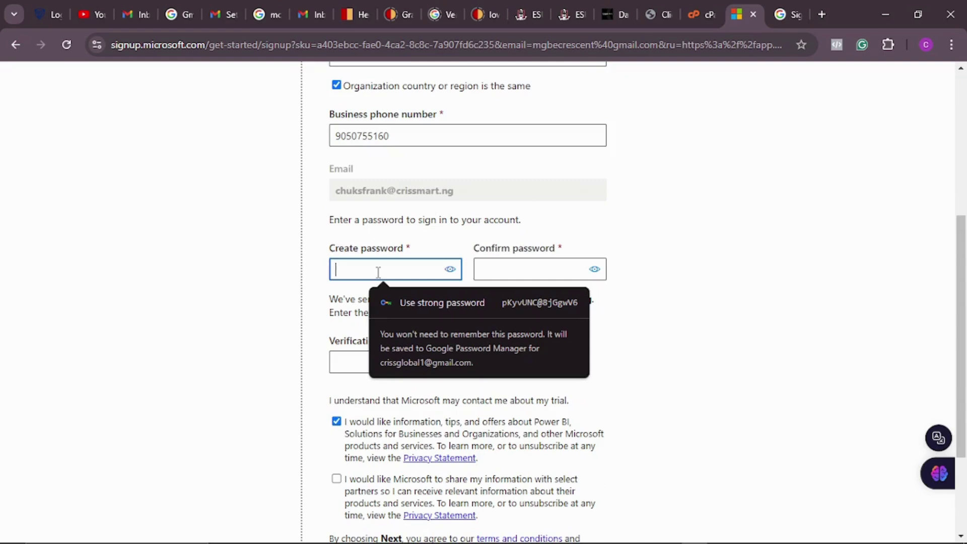
{"action": "key", "text": "ctrl+v"}
{"action": "type", "text": "•••••"}
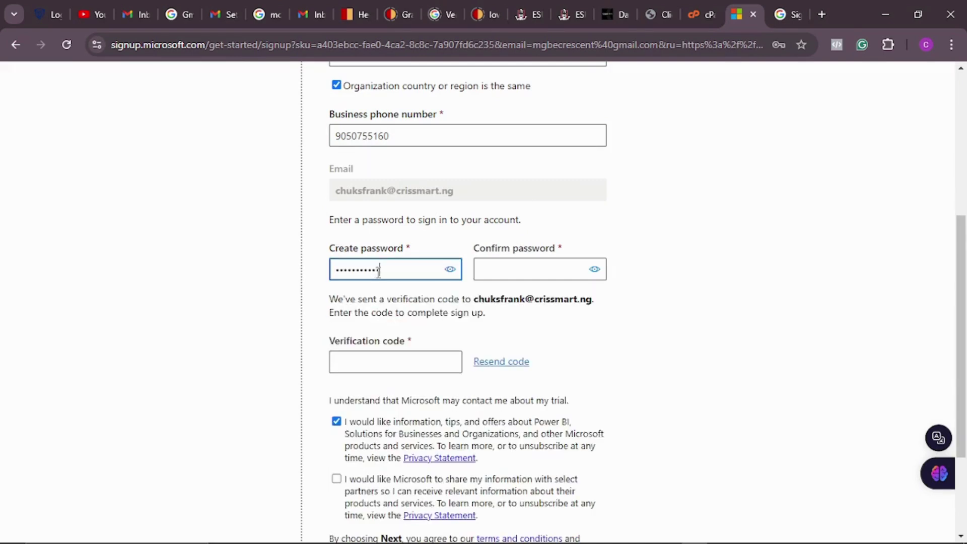
{"action": "left_click", "coordinate": [510, 271]}
{"action": "type", "text": "••••••"}
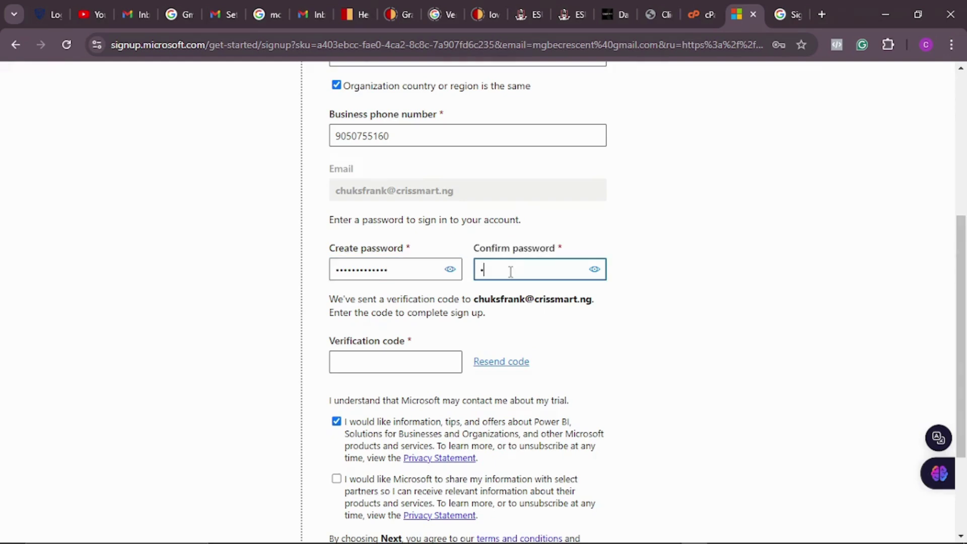
{"action": "type", "text": "••••••••"}
{"action": "scroll", "coordinate": [508, 269], "scroll_direction": "down", "scroll_amount": 2}
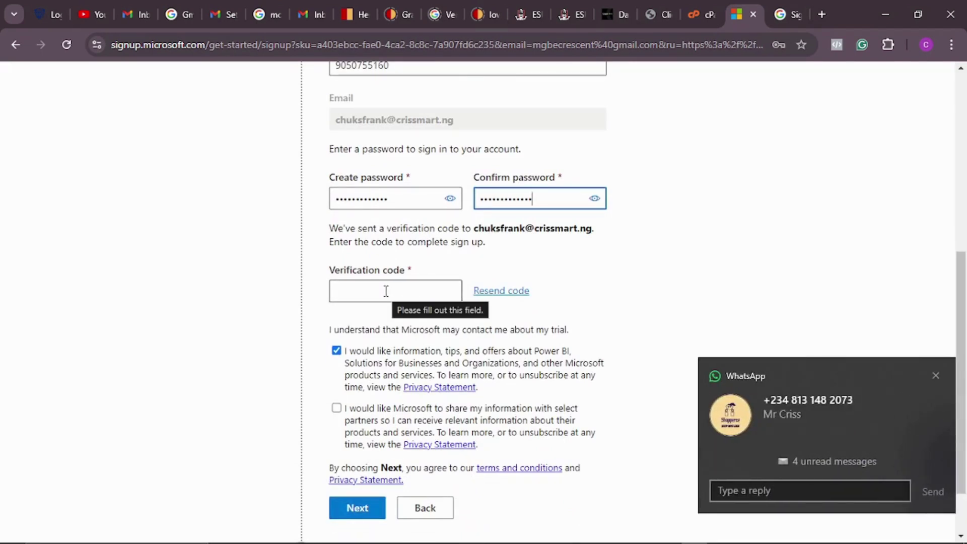
{"action": "key", "text": "ctrl+5"}
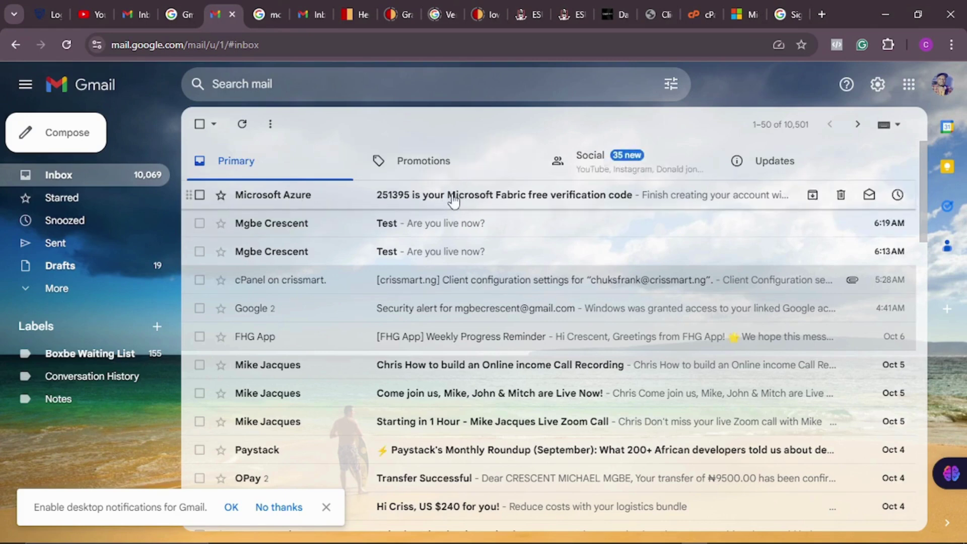
Copy the code from the Microsoft Fabric verification email into the signup's verification field
{"action": "left_click", "coordinate": [406, 200]}
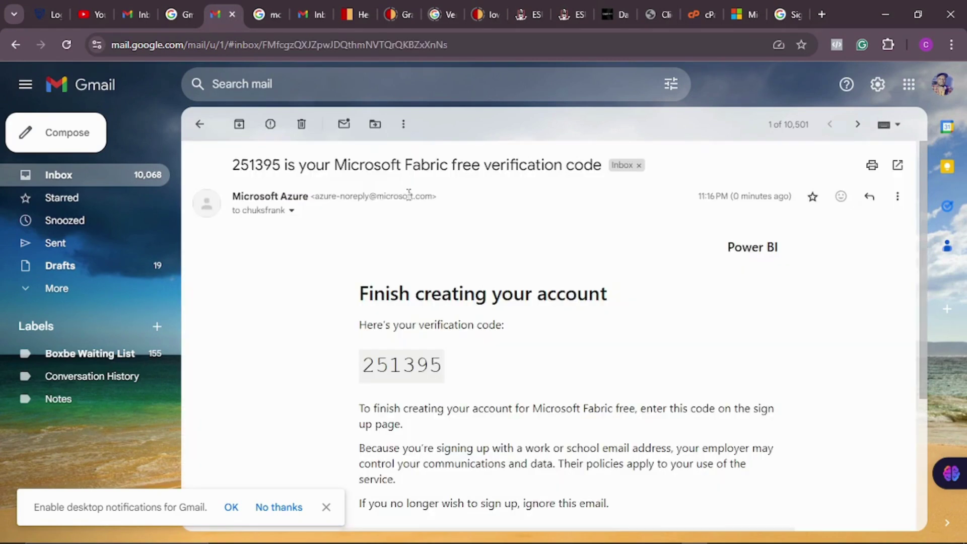
{"action": "left_click_drag", "start_coordinate": [444, 367], "coordinate": [368, 366]}
{"action": "right_click", "coordinate": [368, 368]}
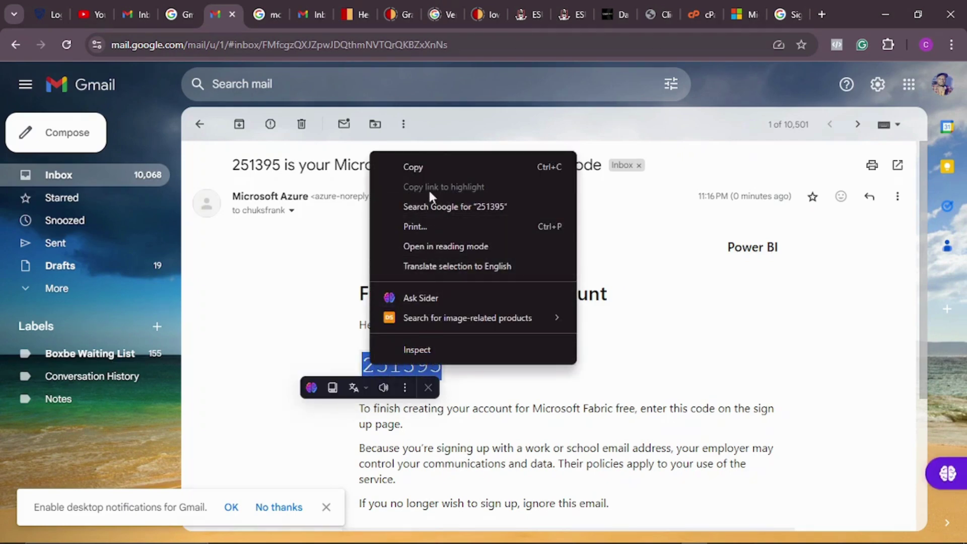
{"action": "left_click", "coordinate": [424, 166]}
{"action": "left_click", "coordinate": [739, 15]}
{"action": "left_click_drag", "start_coordinate": [425, 287], "coordinate": [335, 288]}
{"action": "left_click", "coordinate": [336, 288]}
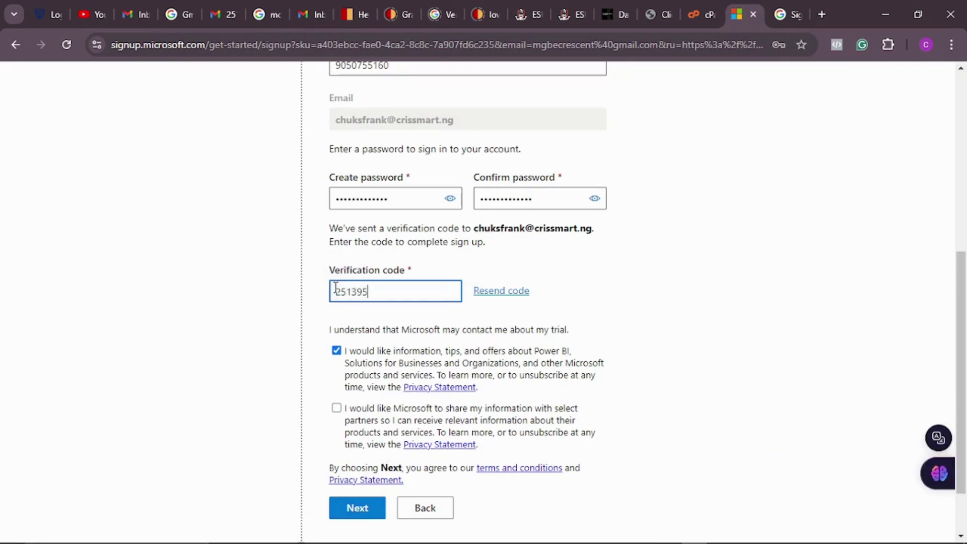
Tick the consent to share information with Microsoft partners and submit the form
{"action": "key", "text": "End"}
{"action": "scroll", "coordinate": [669, 292], "scroll_direction": "down", "scroll_amount": 2}
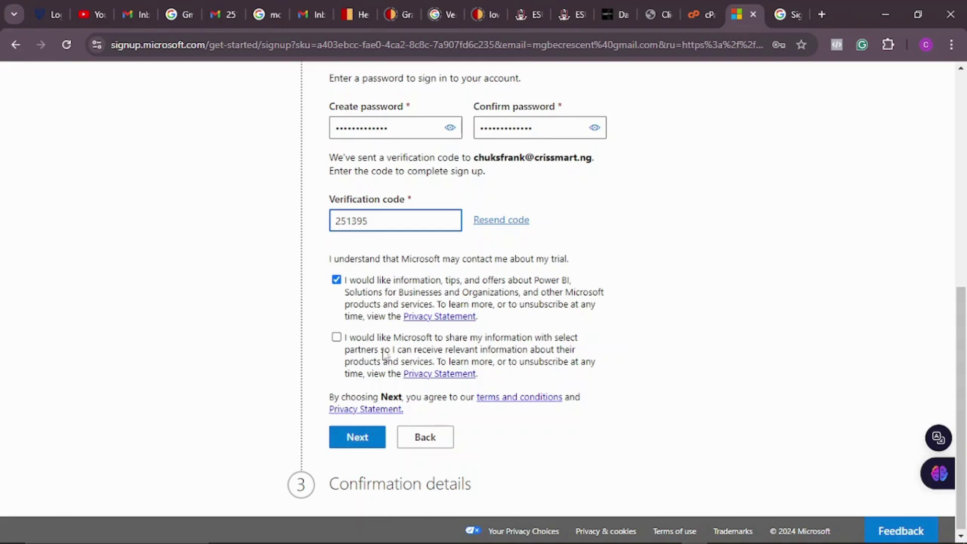
{"action": "left_click", "coordinate": [336, 336]}
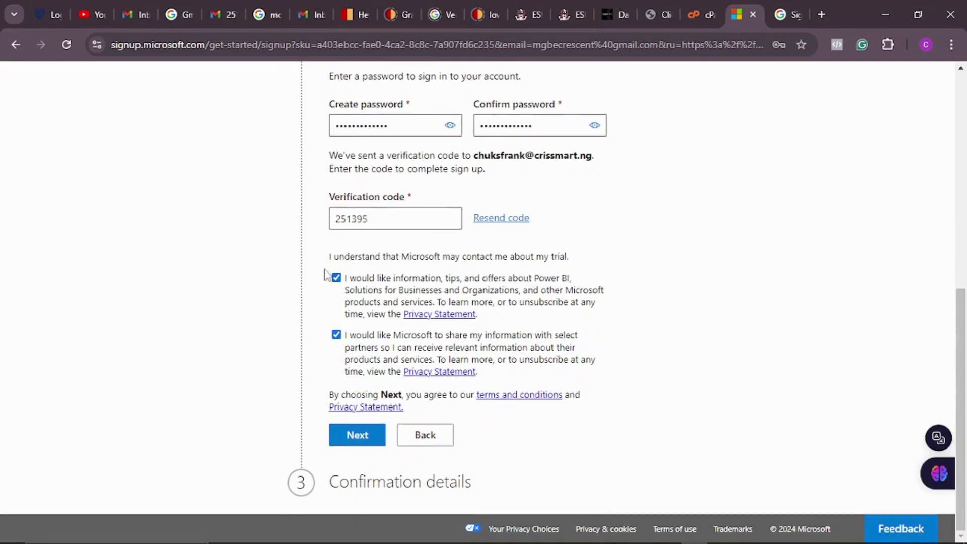
{"action": "left_click", "coordinate": [356, 439]}
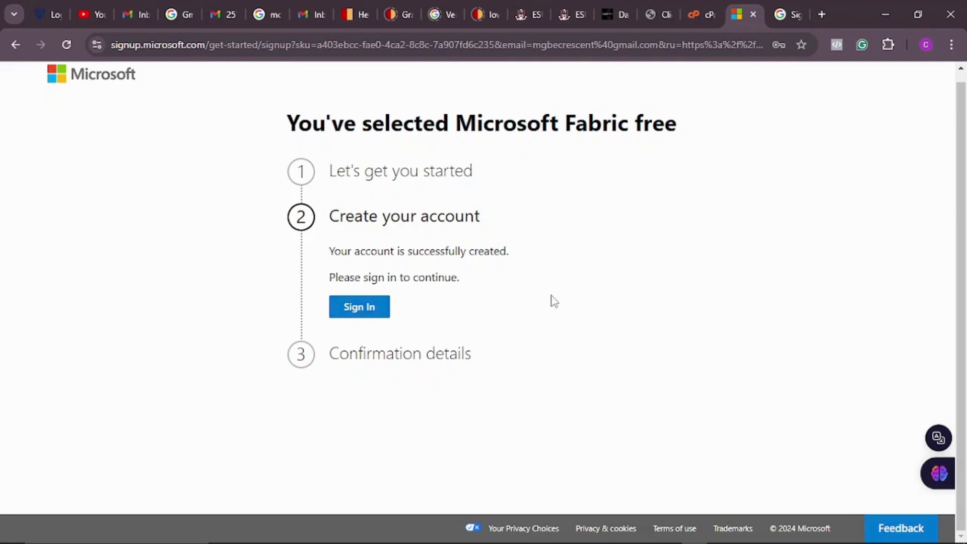
Sign in to the new account, choose to stay signed in, and click Get Started
{"action": "left_click", "coordinate": [357, 313]}
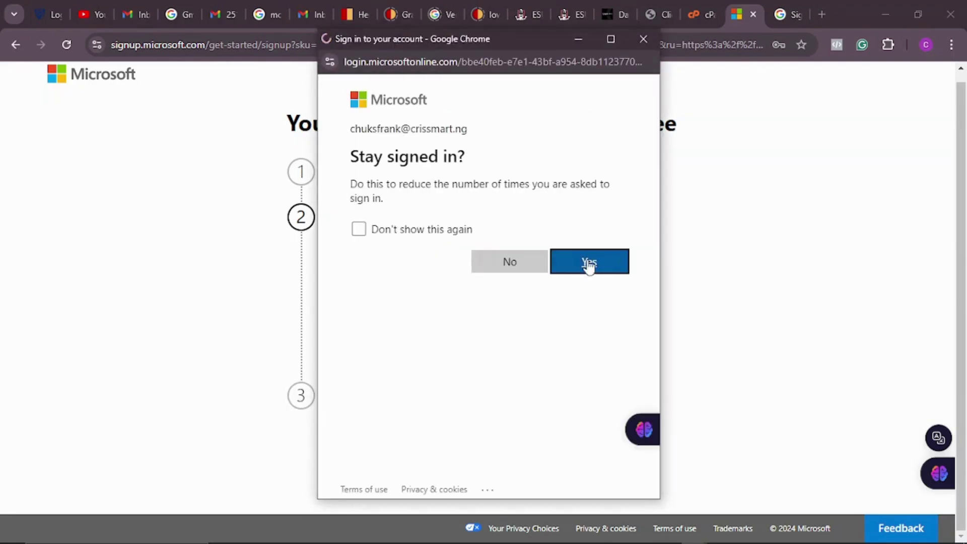
{"action": "left_click", "coordinate": [587, 263]}
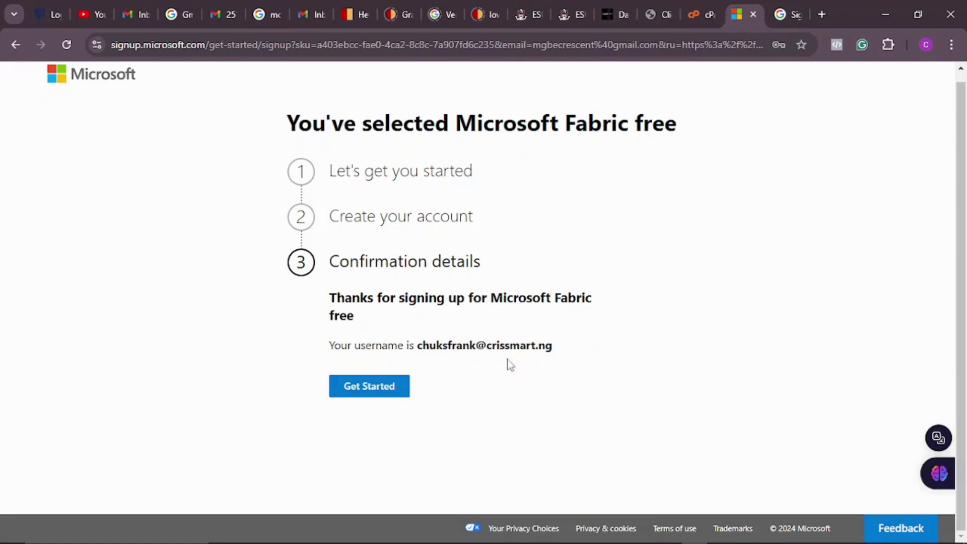
{"action": "left_click", "coordinate": [383, 385]}
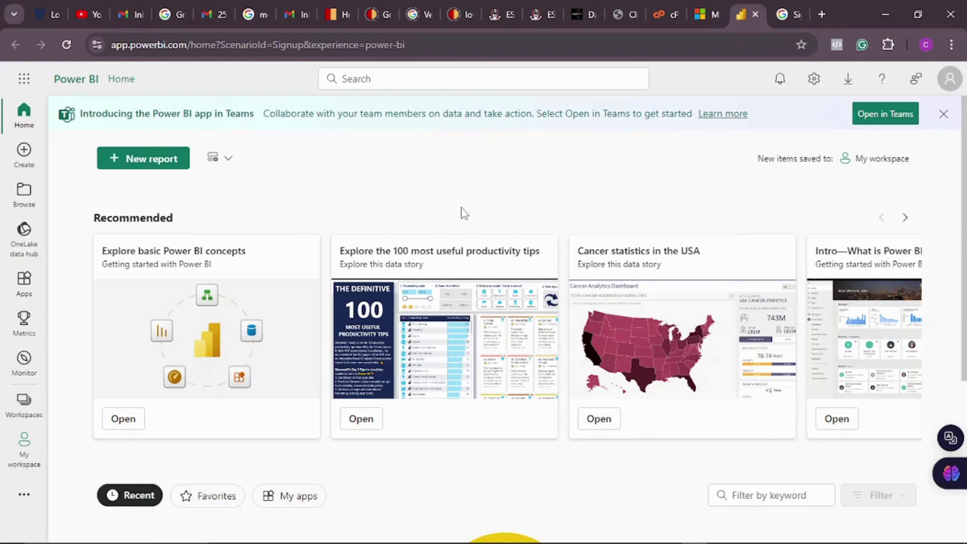
Browse the Home page's recommended items and open the Workspaces list
{"action": "scroll", "coordinate": [512, 203], "scroll_direction": "down", "scroll_amount": 2}
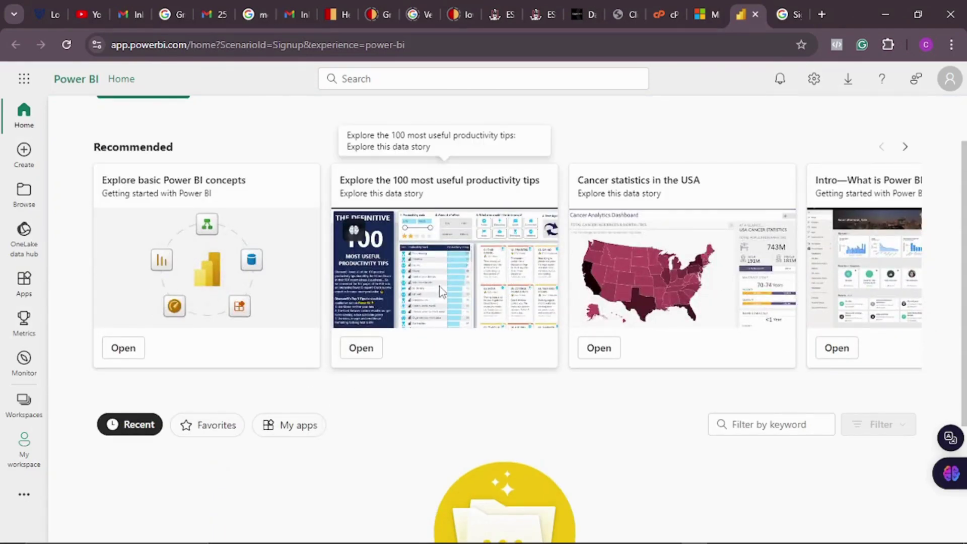
{"action": "scroll", "coordinate": [323, 304], "scroll_direction": "up", "scroll_amount": 2}
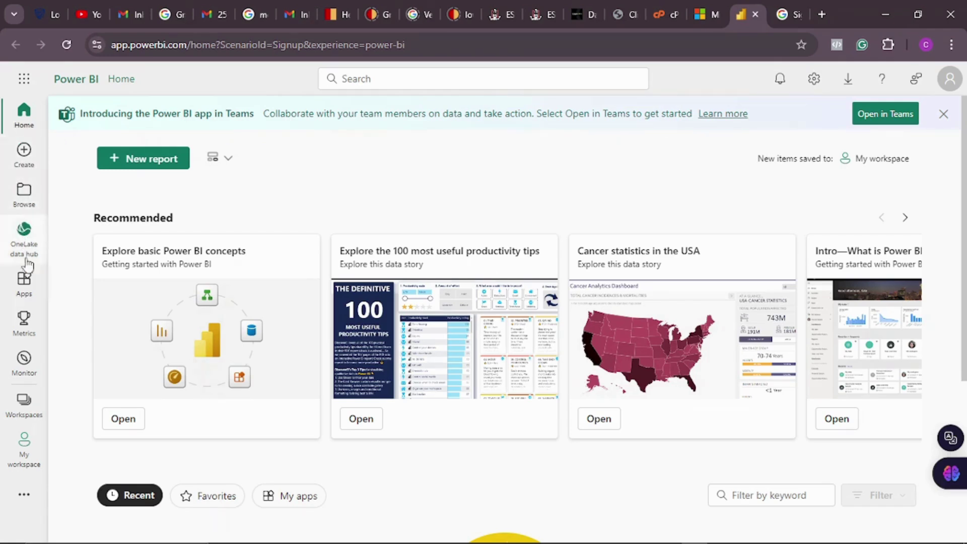
{"action": "left_click", "coordinate": [23, 412]}
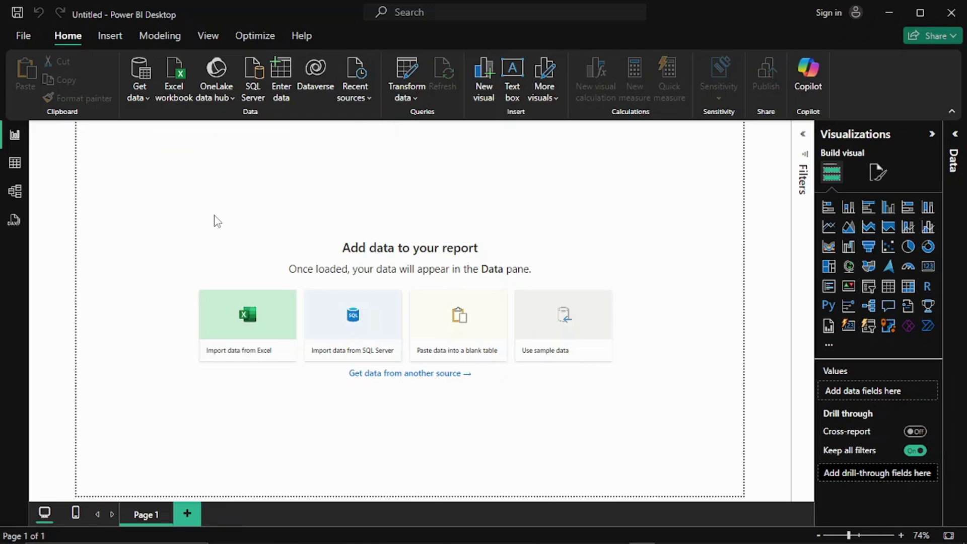
Sign in to Power BI Desktop with the new work e-mail and review the account details
{"action": "left_click", "coordinate": [842, 9]}
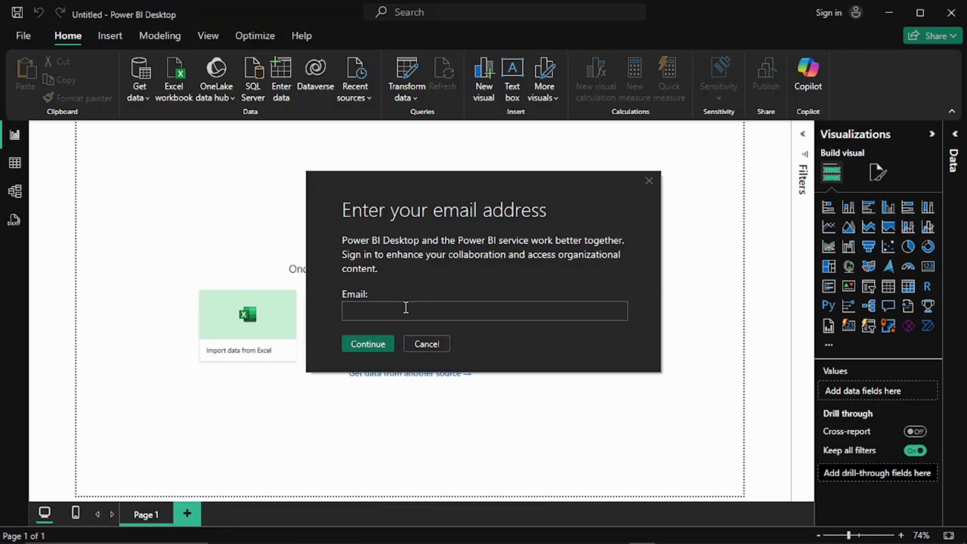
{"action": "key", "text": "ctrl+v"}
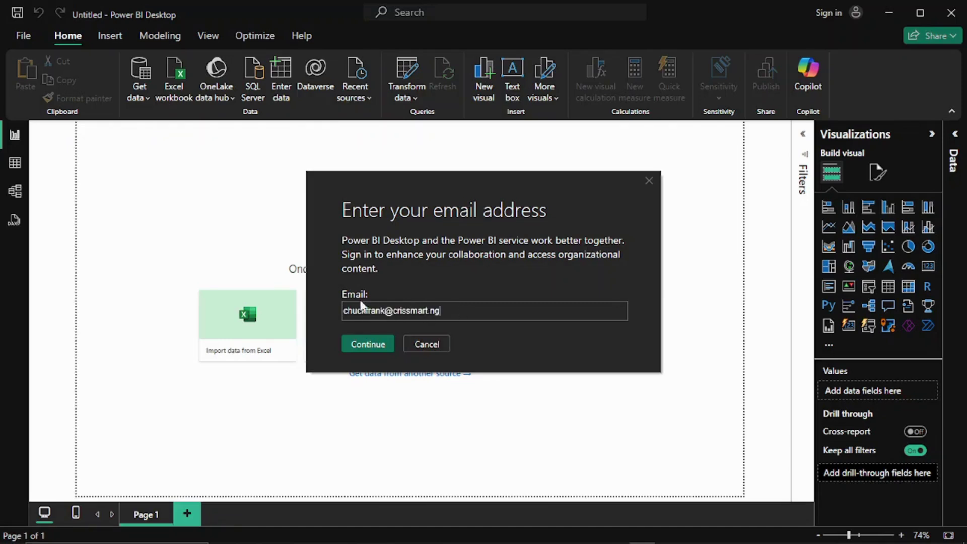
{"action": "left_click", "coordinate": [388, 343]}
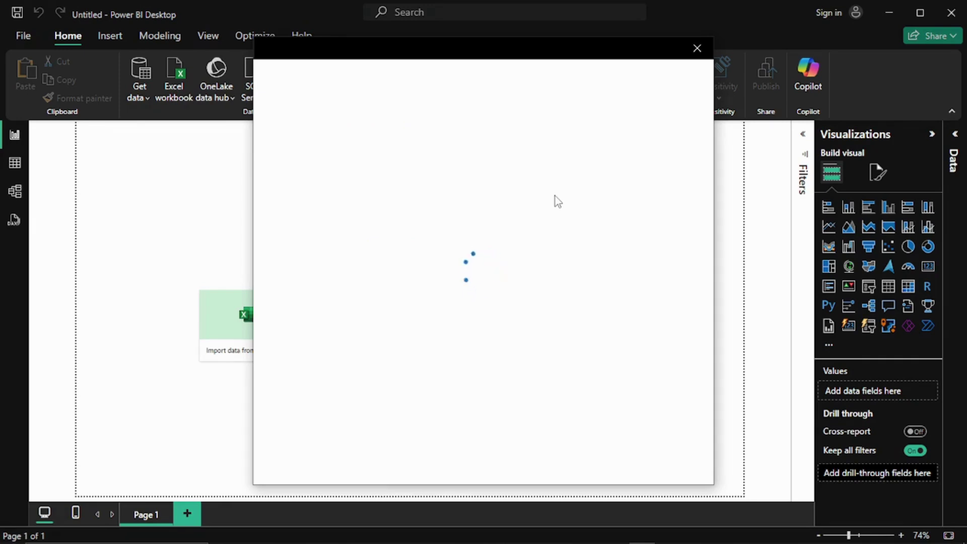
{"action": "left_click", "coordinate": [396, 221]}
{"action": "key", "text": "ctrl+v"}
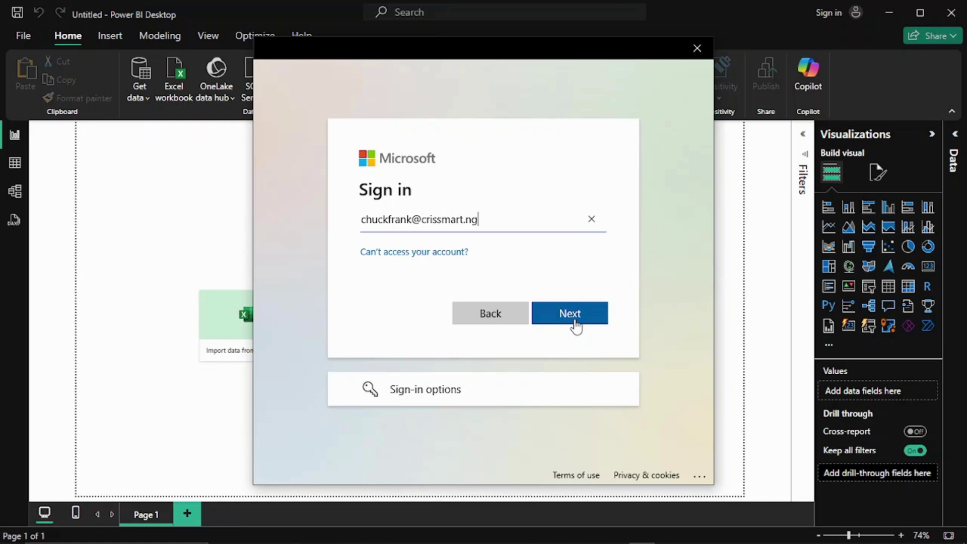
{"action": "left_click", "coordinate": [569, 313]}
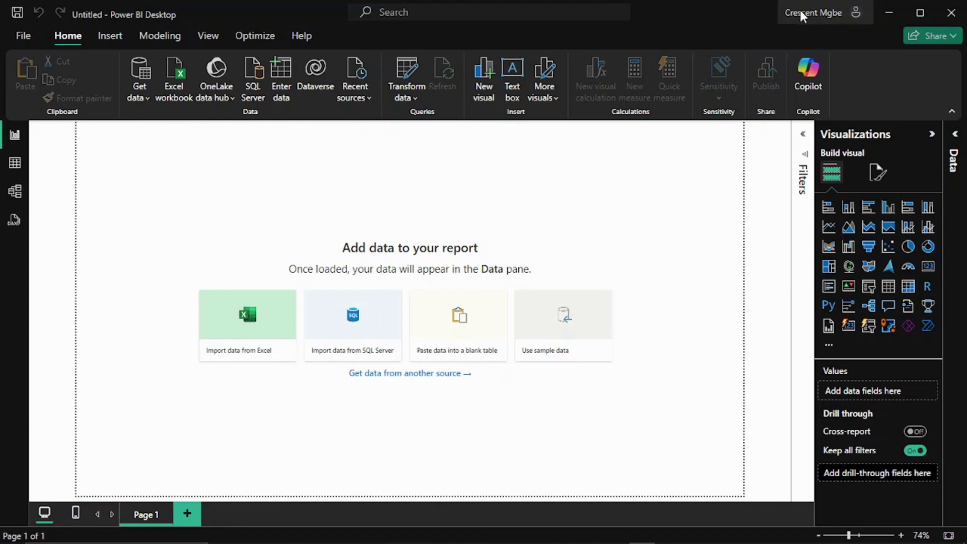
{"action": "left_click", "coordinate": [836, 11]}
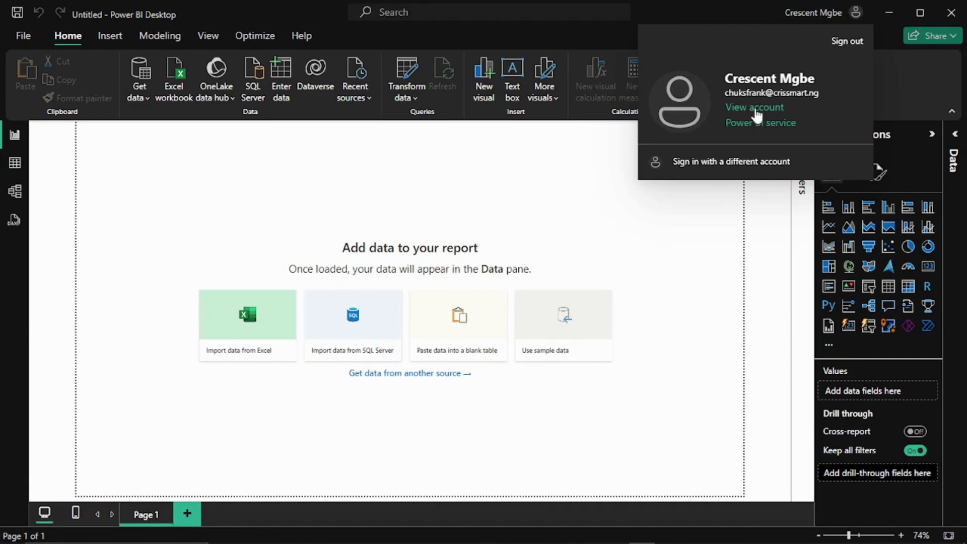
{"action": "left_click", "coordinate": [660, 194]}
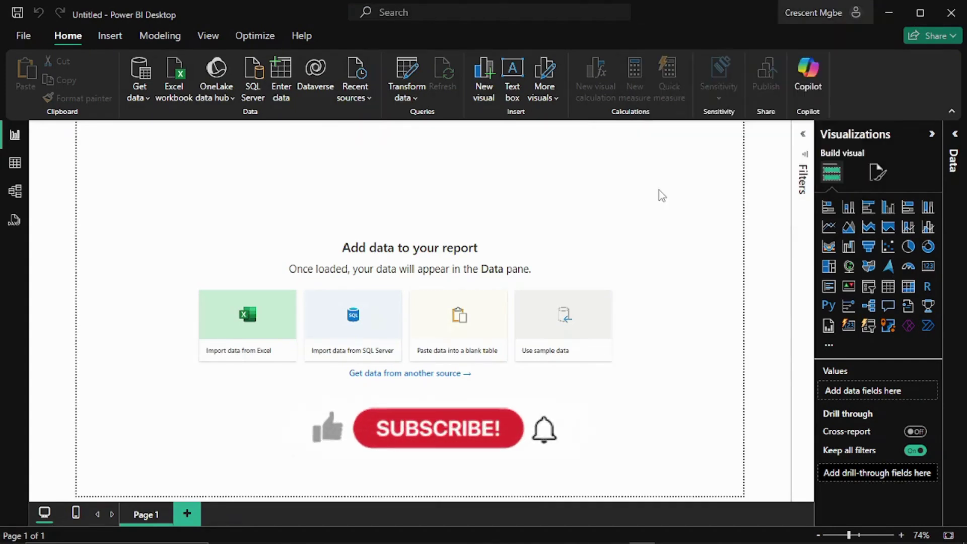